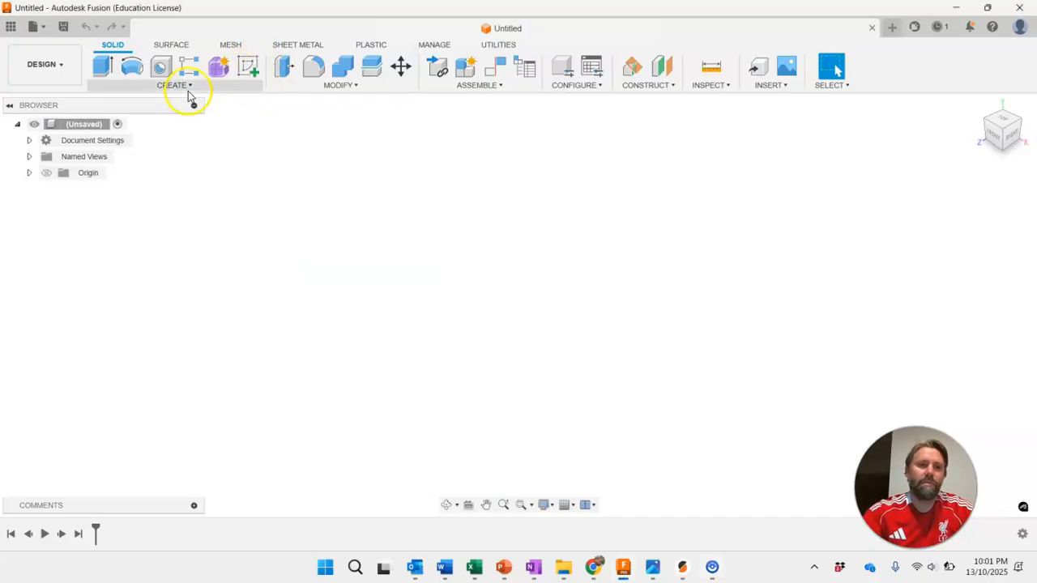
left_click(185, 86)
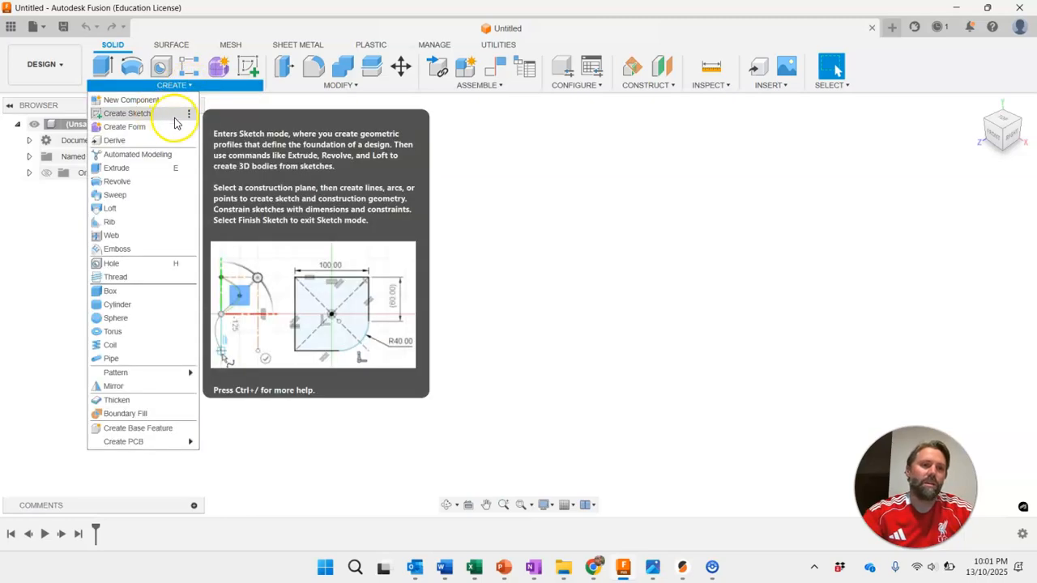
left_click(190, 116)
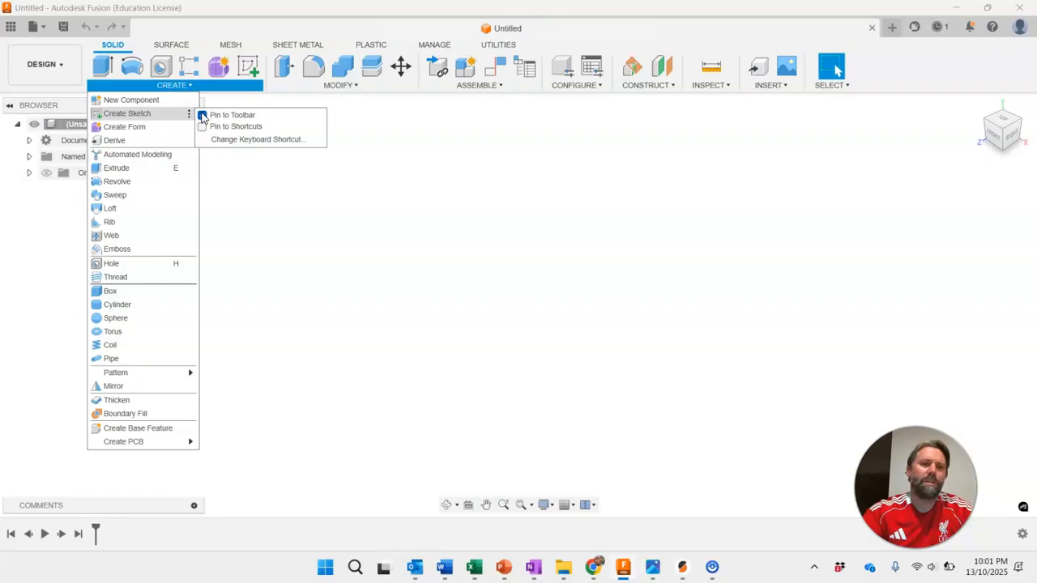
left_click(205, 116)
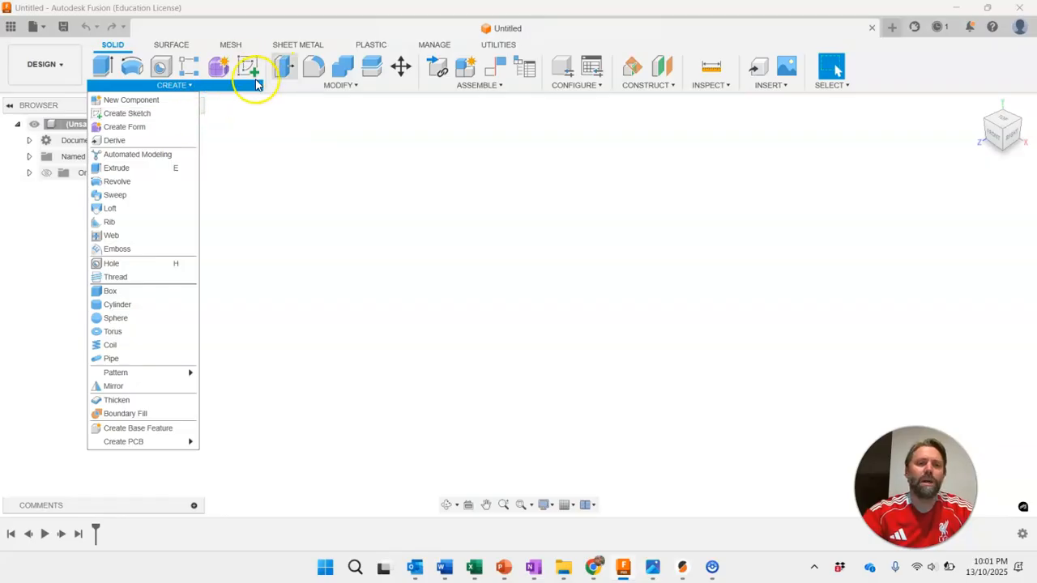
Start a new sketch on the horizontal XZ origin plane
left_click(254, 81)
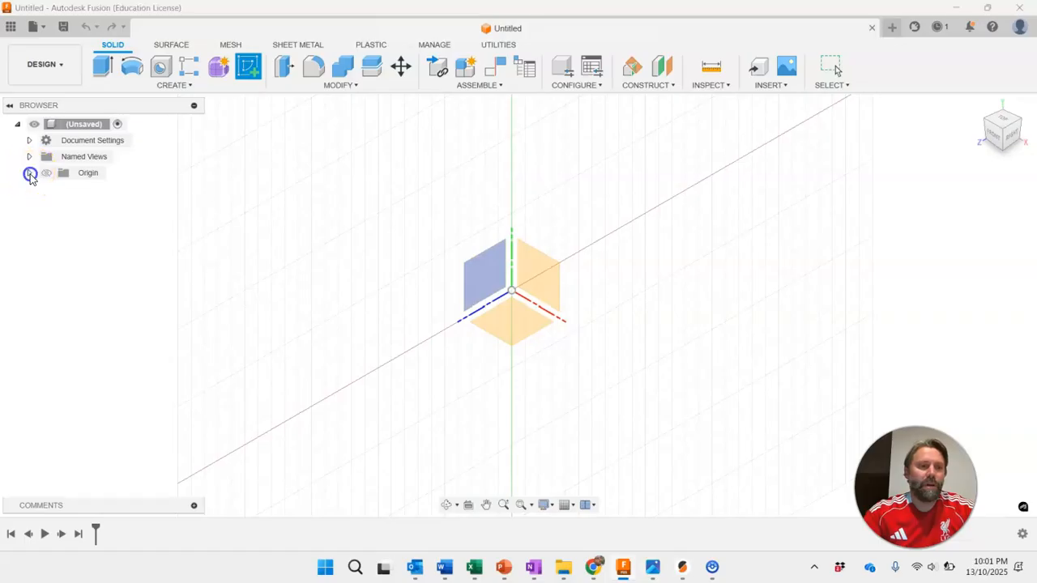
left_click(29, 173)
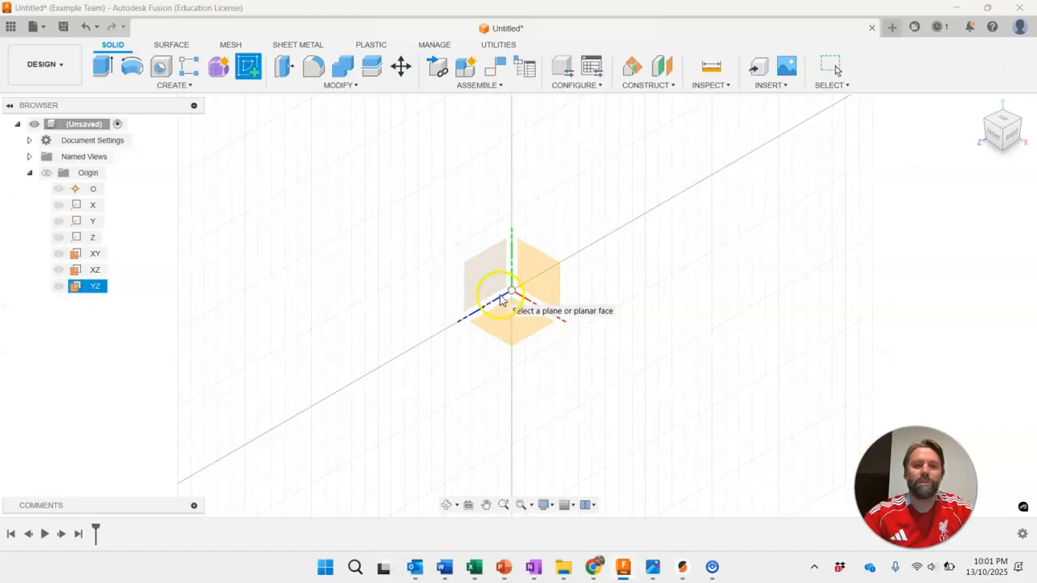
left_click(501, 300)
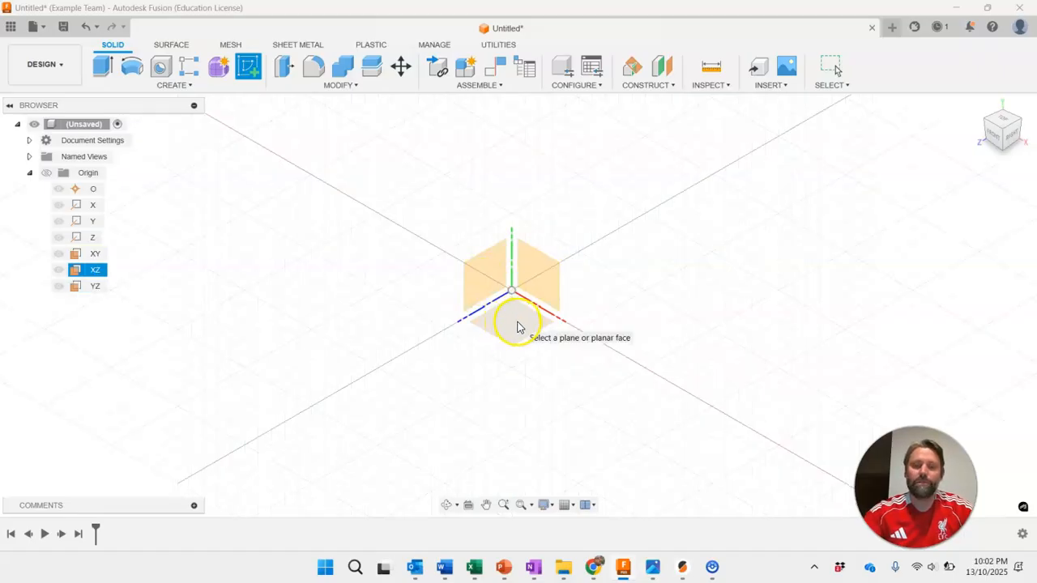
left_click(487, 270)
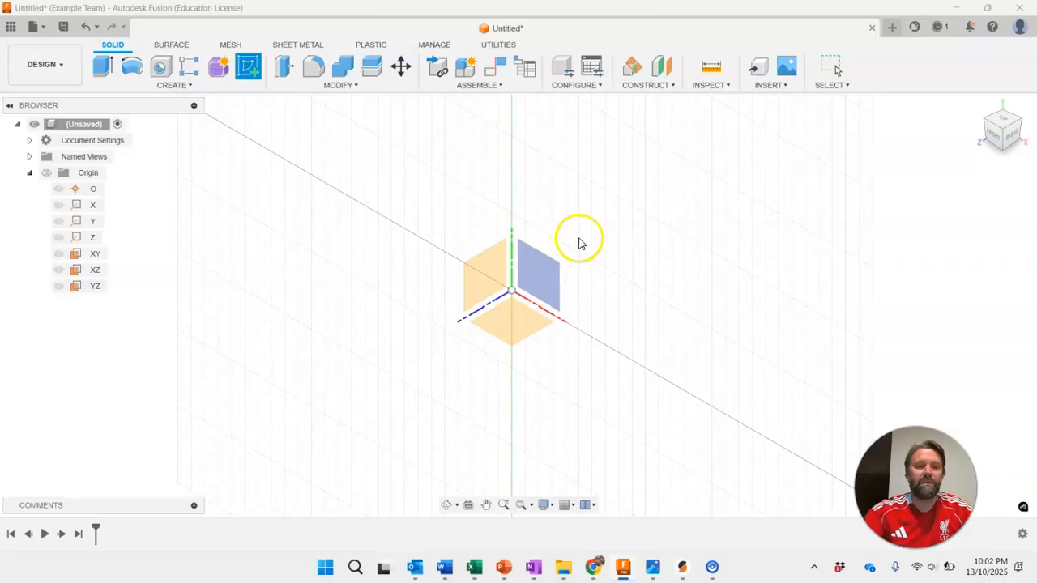
left_click(528, 255)
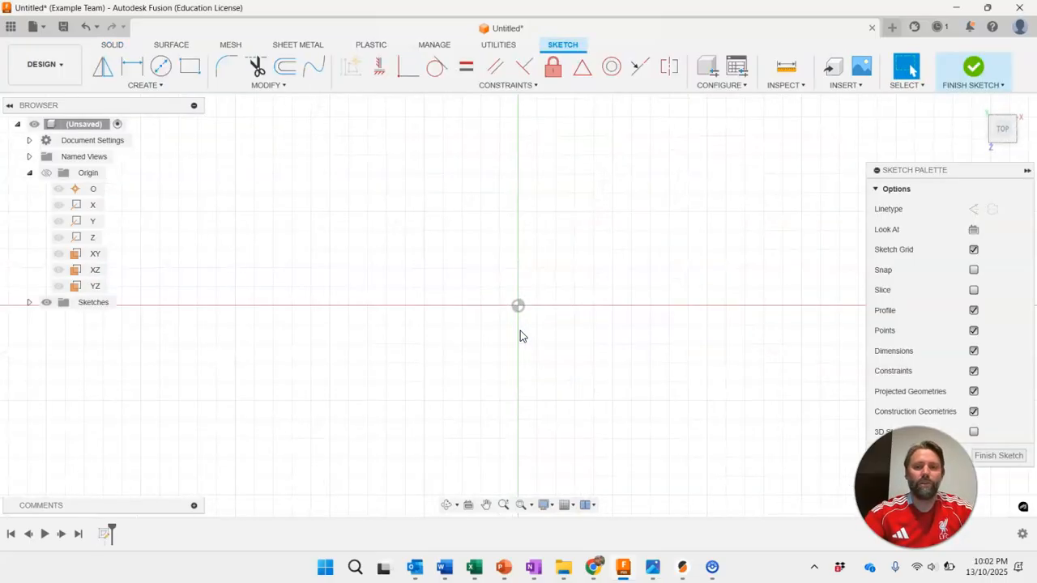
mouse_move(649, 319)
middle_mouse_down()
mouse_move(592, 273)
mouse_move(543, 266)
middle_mouse_up()
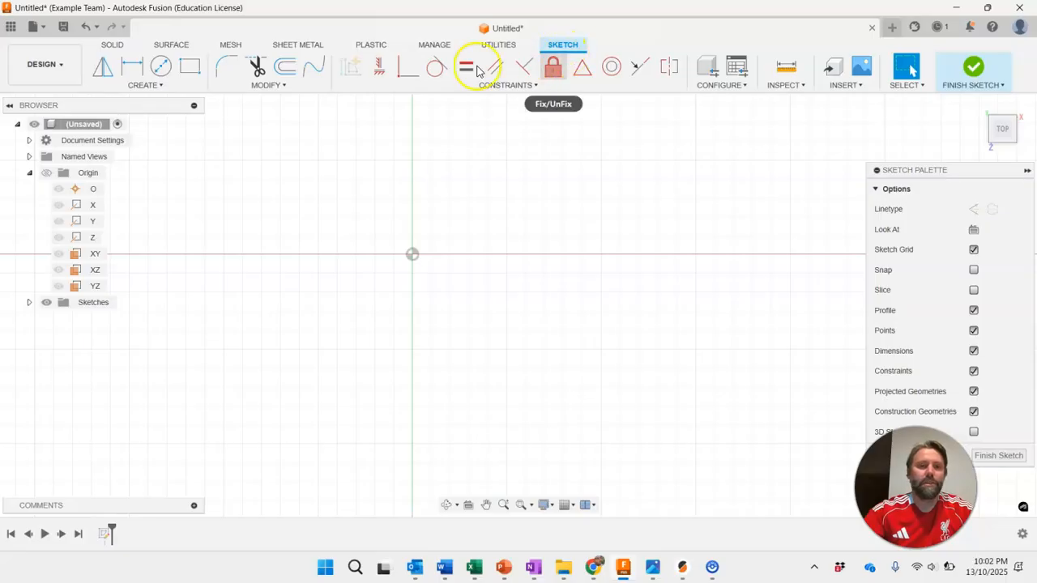
left_click(159, 86)
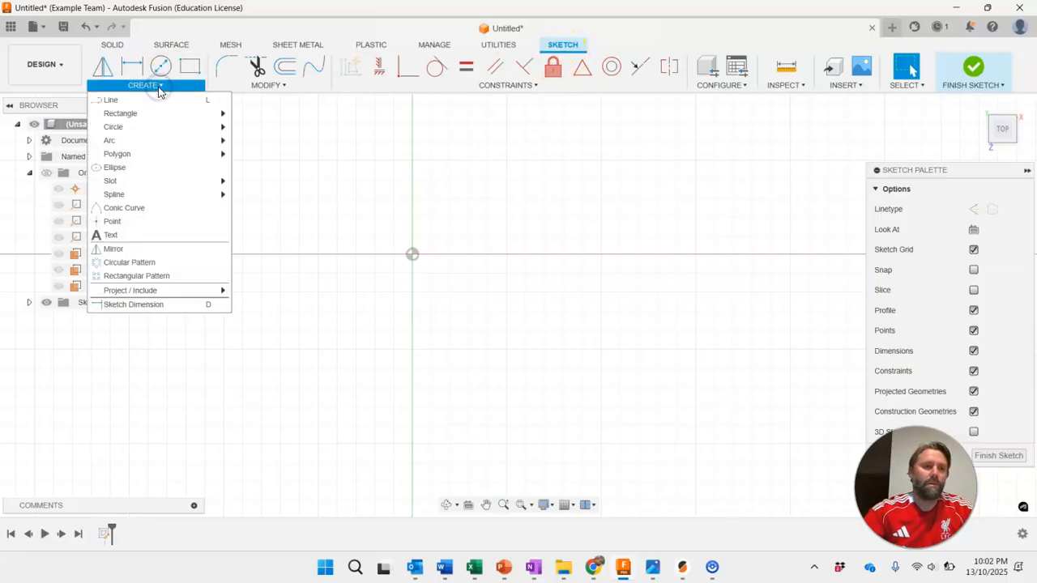
left_click(166, 88)
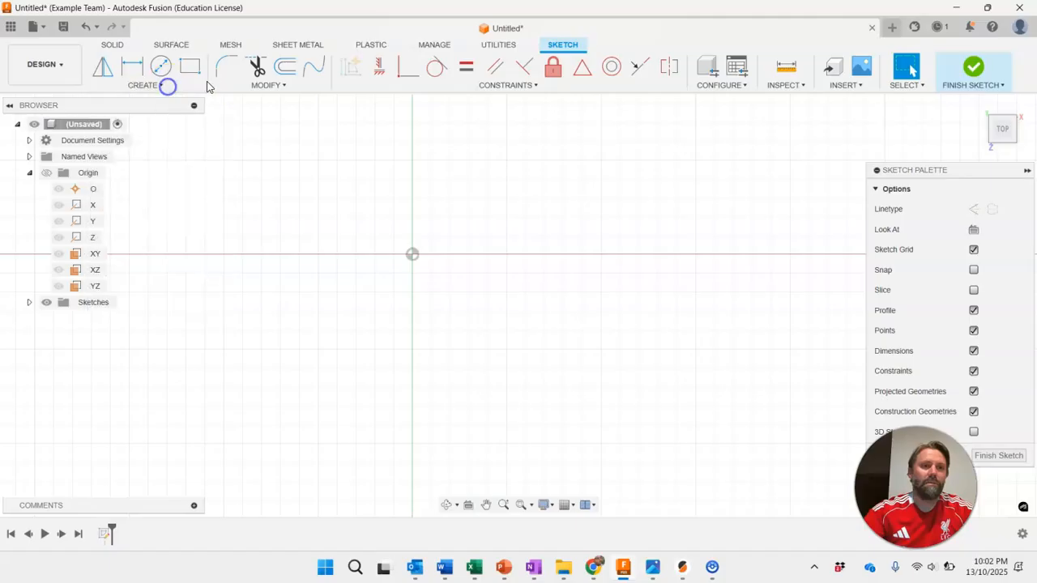
left_click(307, 88)
left_click(533, 86)
left_click(533, 87)
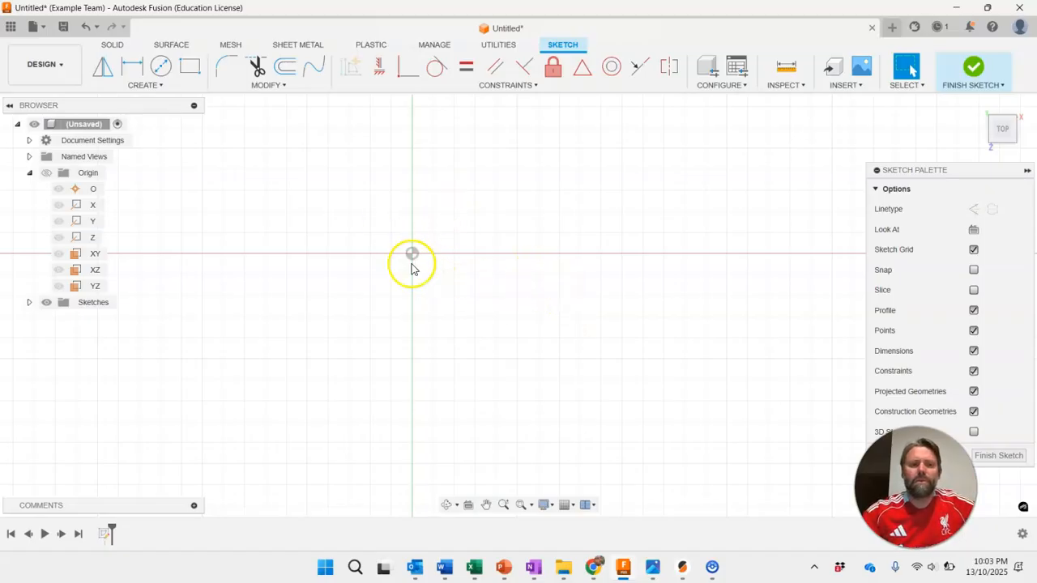
middle_click_drag(556, 267, 682, 317)
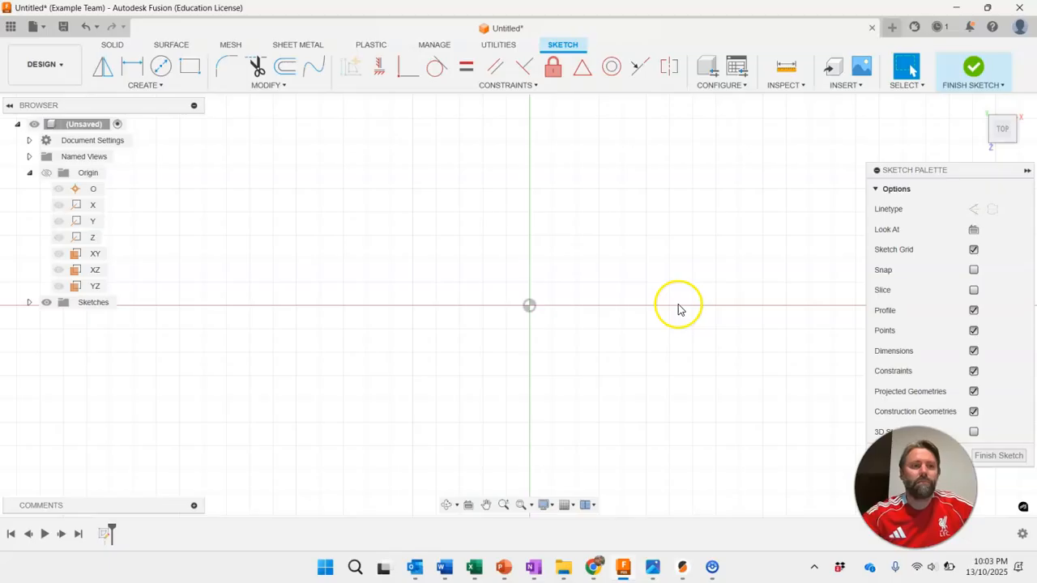
Sketch a 35 mm by 35 mm two-point rectangle above and to the left of the origin
left_click(192, 69)
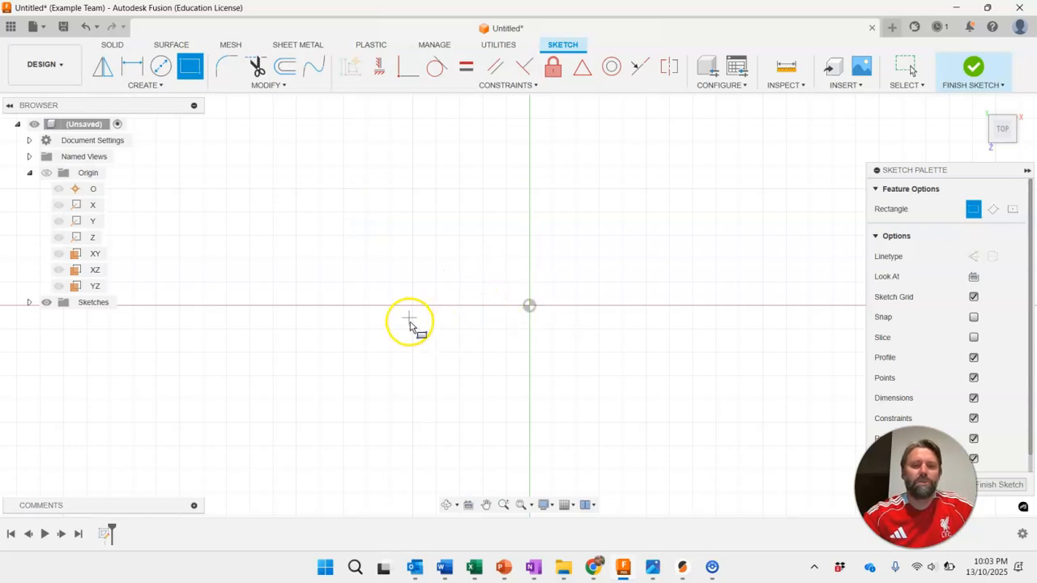
left_click(297, 124)
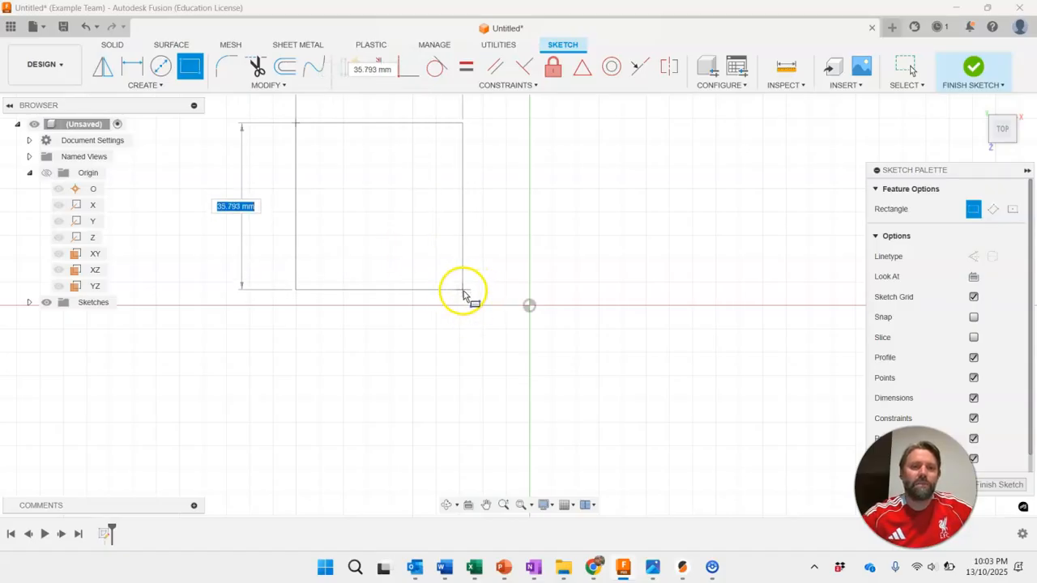
scroll(463, 294, "down", 2)
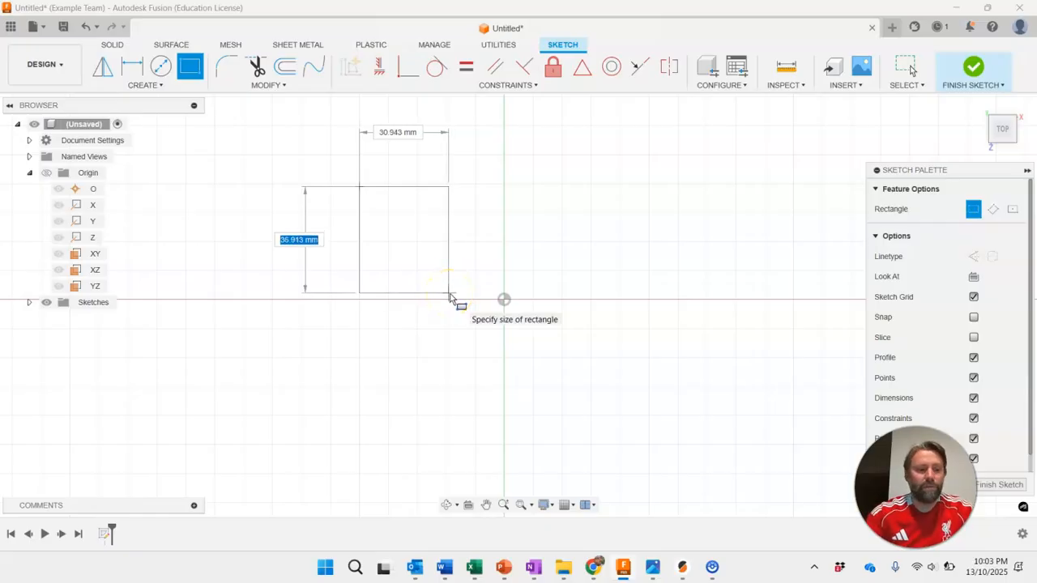
key("Tab")
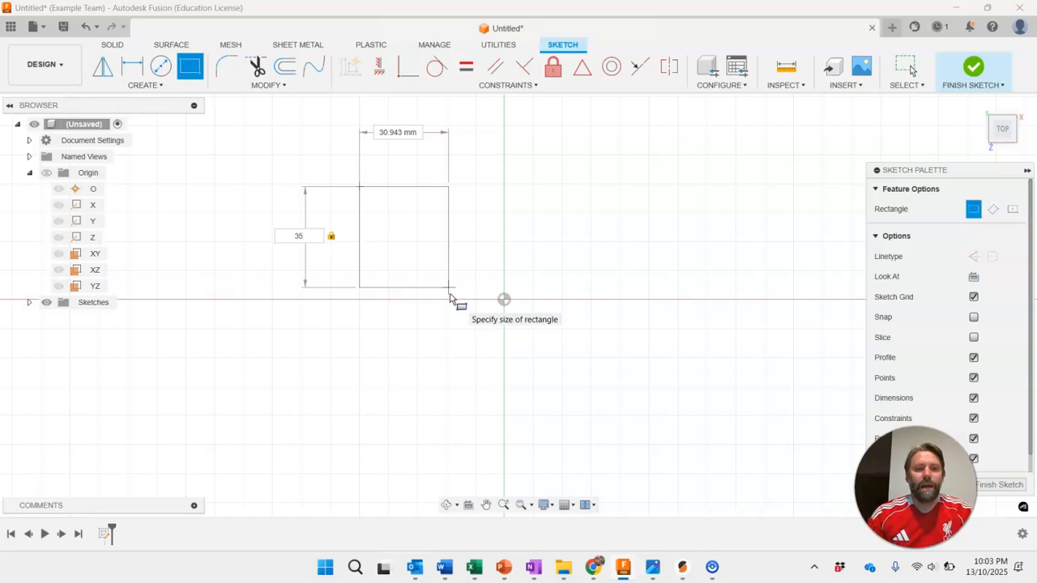
key("Tab")
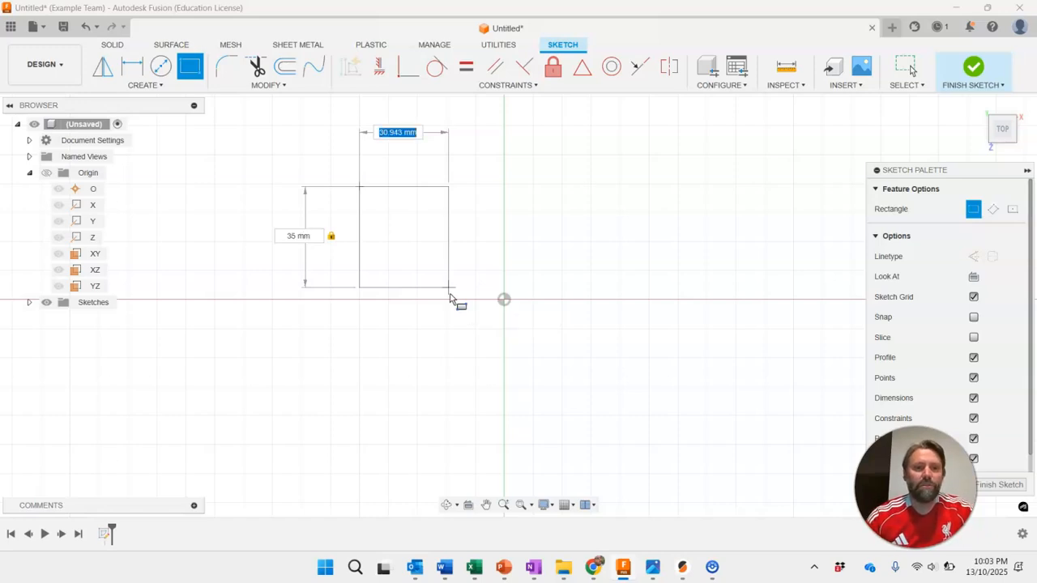
key("Tab")
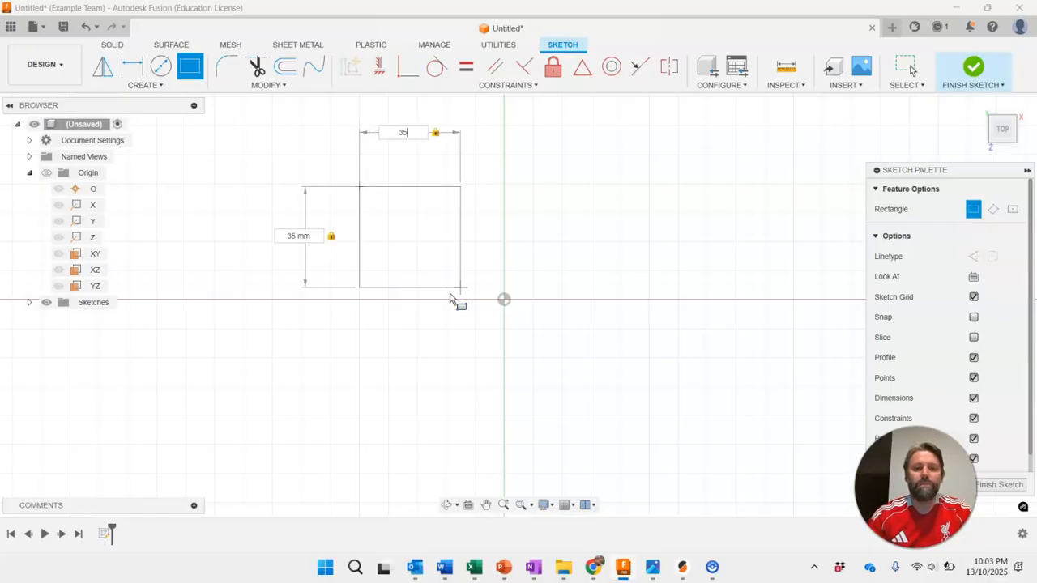
key("Return")
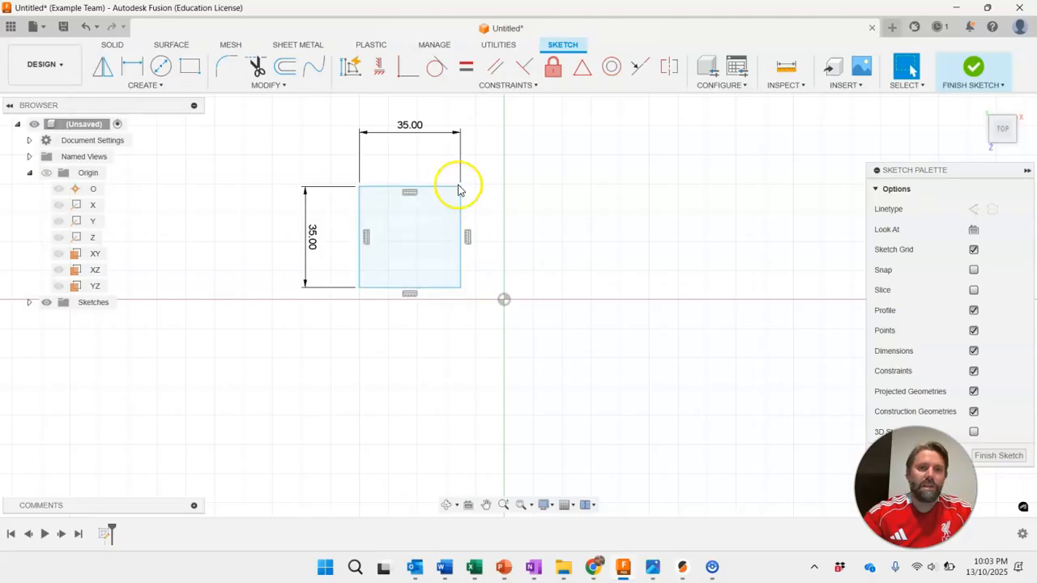
Move the square slightly up and to the left, away from the origin, by its lower-right corner
left_click_drag(458, 286, 436, 248)
left_click(547, 194)
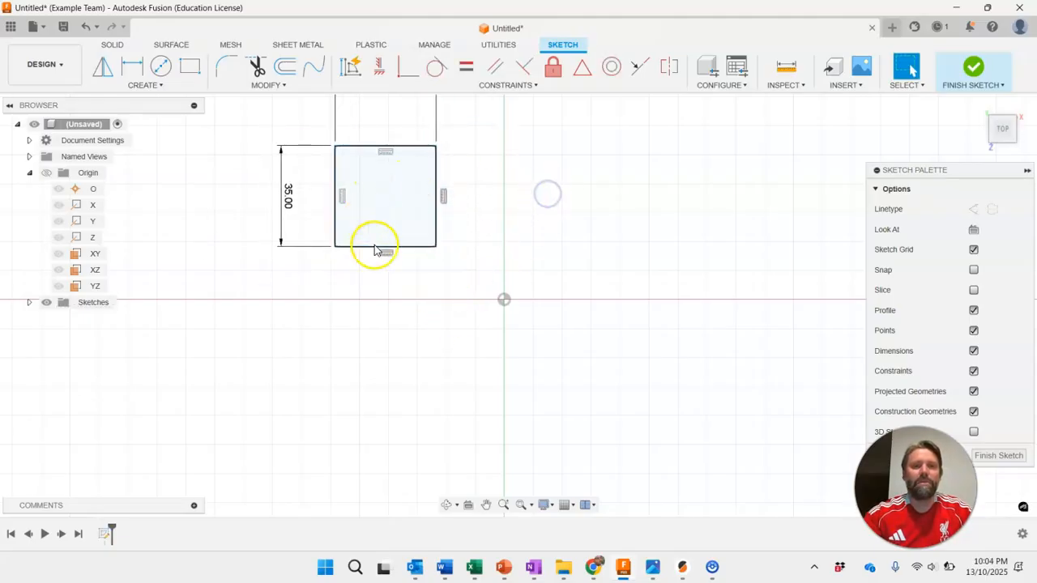
scroll(375, 250, "down", 2)
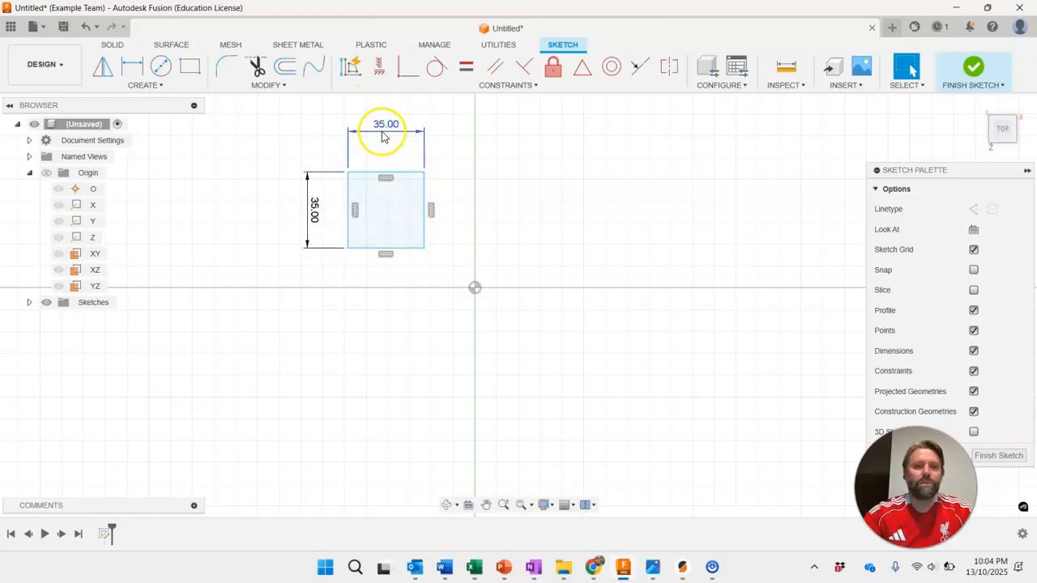
Set the square's horizontal width dimension to 500 mm
right_click(386, 128)
left_click(285, 152)
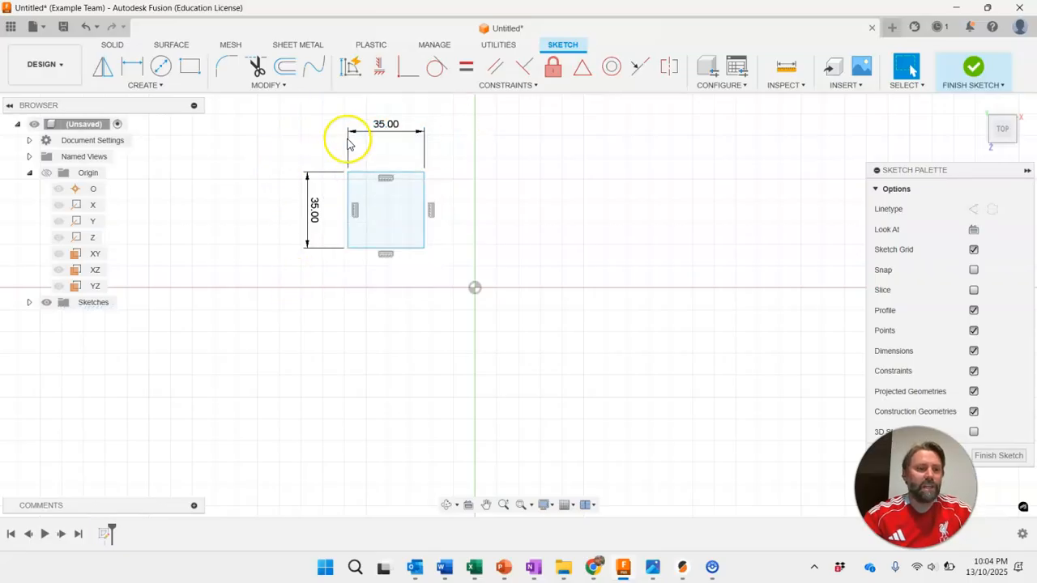
double_click(386, 127)
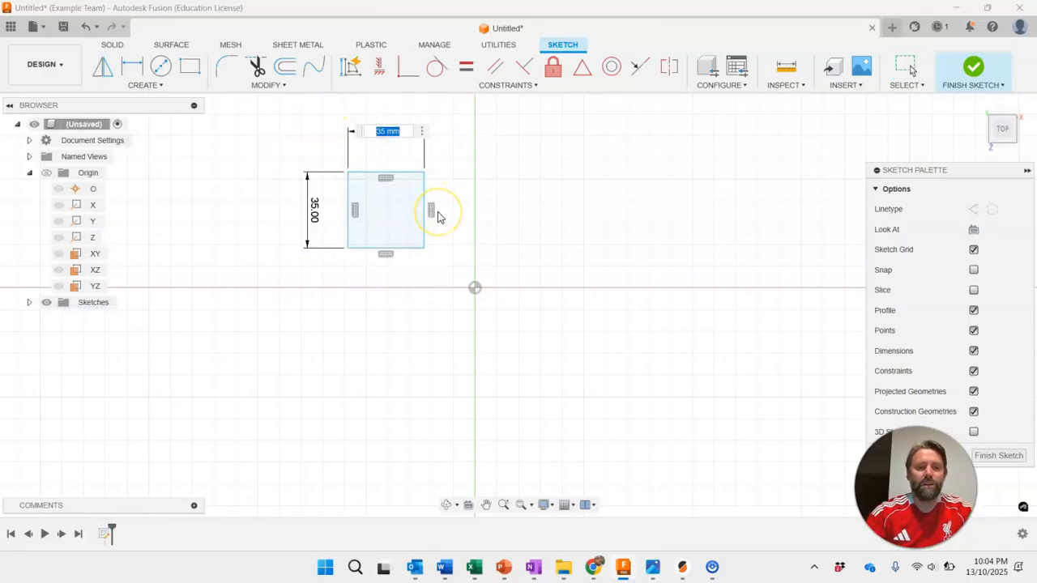
key("Return")
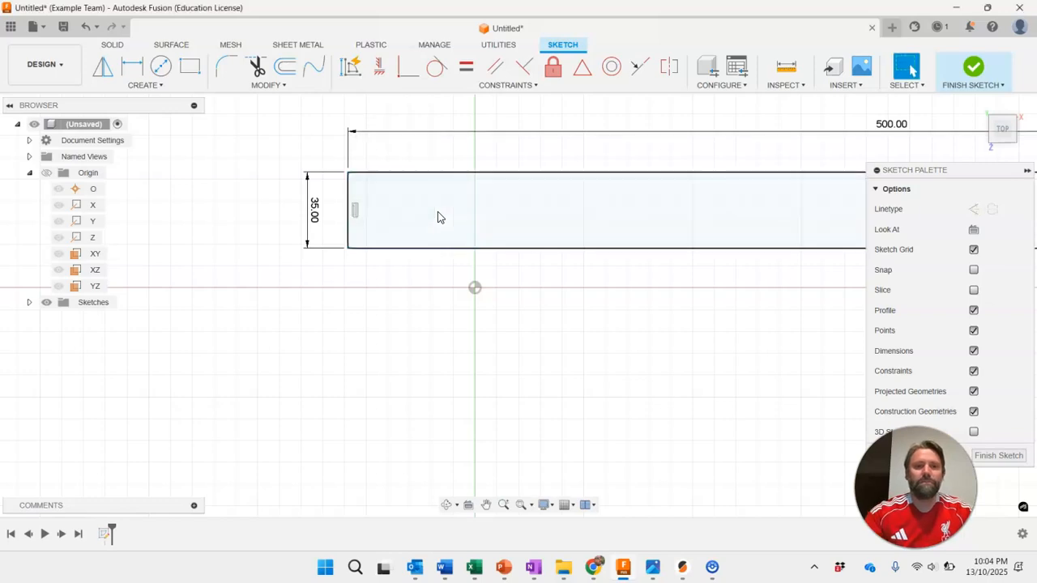
scroll(289, 245, "down", 1)
scroll(289, 245, "down", 2)
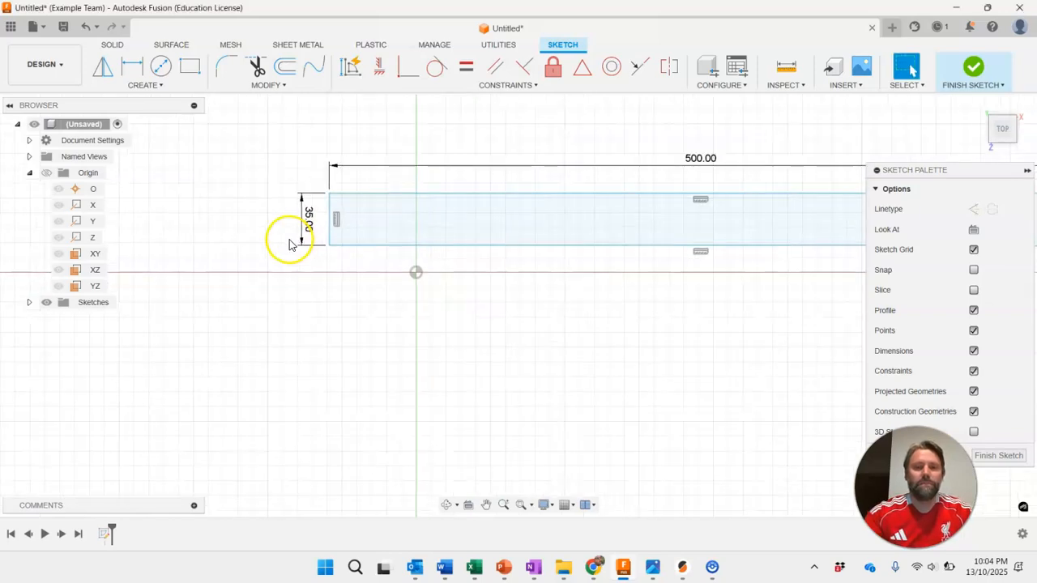
Set the rectangle's horizontal width dimension back to 35 mm
double_click(579, 188)
type("35")
key("Return")
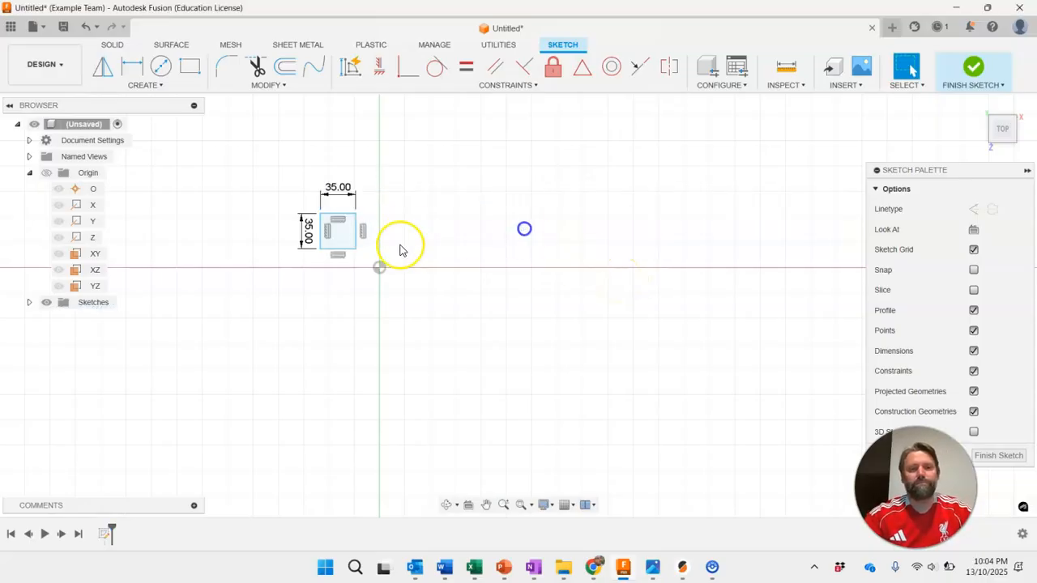
scroll(362, 248, "up", 4)
scroll(362, 247, "down", 2)
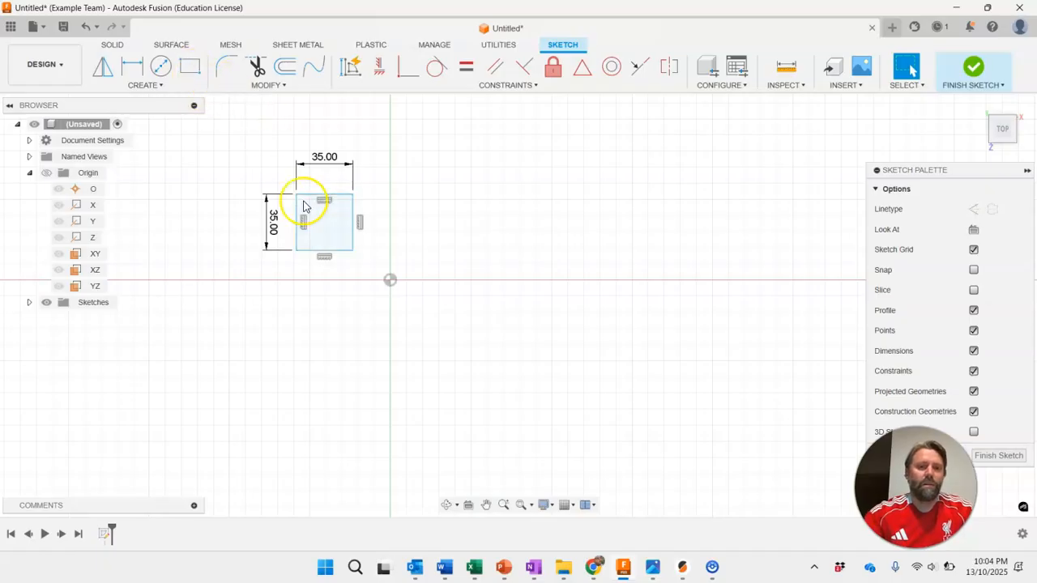
scroll(316, 214, "up", 1)
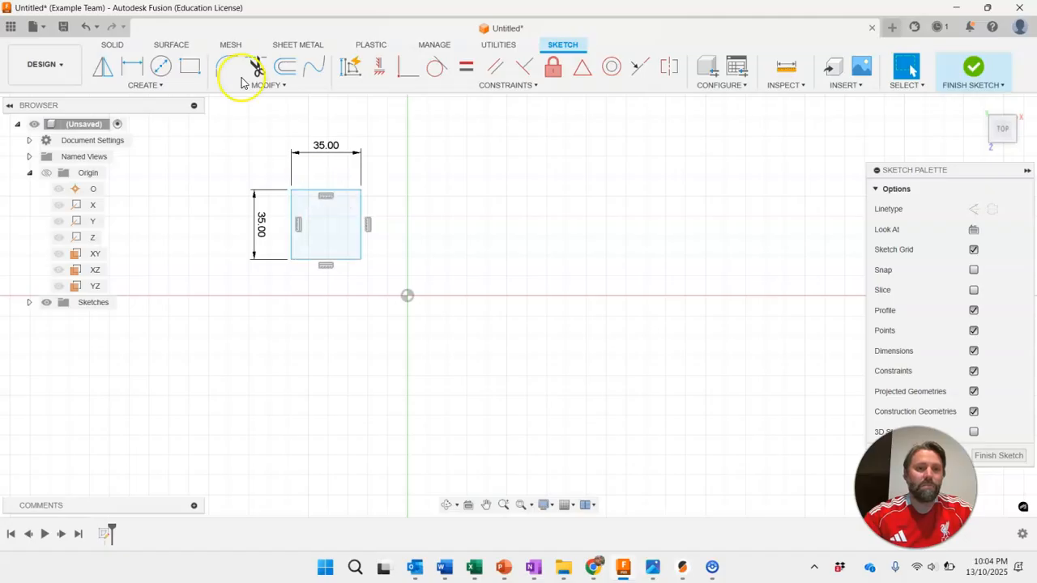
Sketch an undimensioned two-point rectangle to the right of the square, above the horizontal axis
left_click(189, 67)
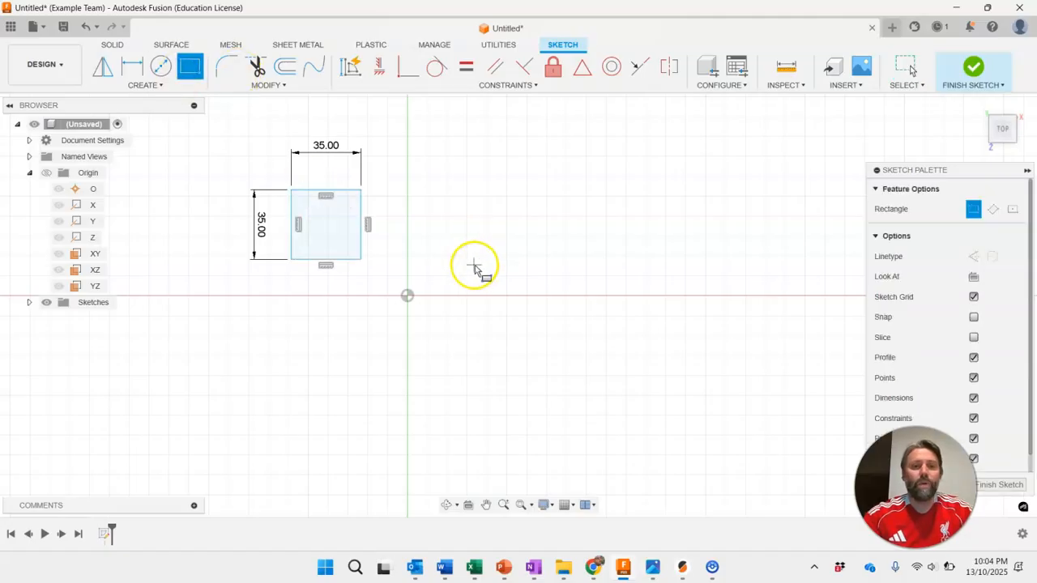
left_click(466, 256)
left_click(583, 165)
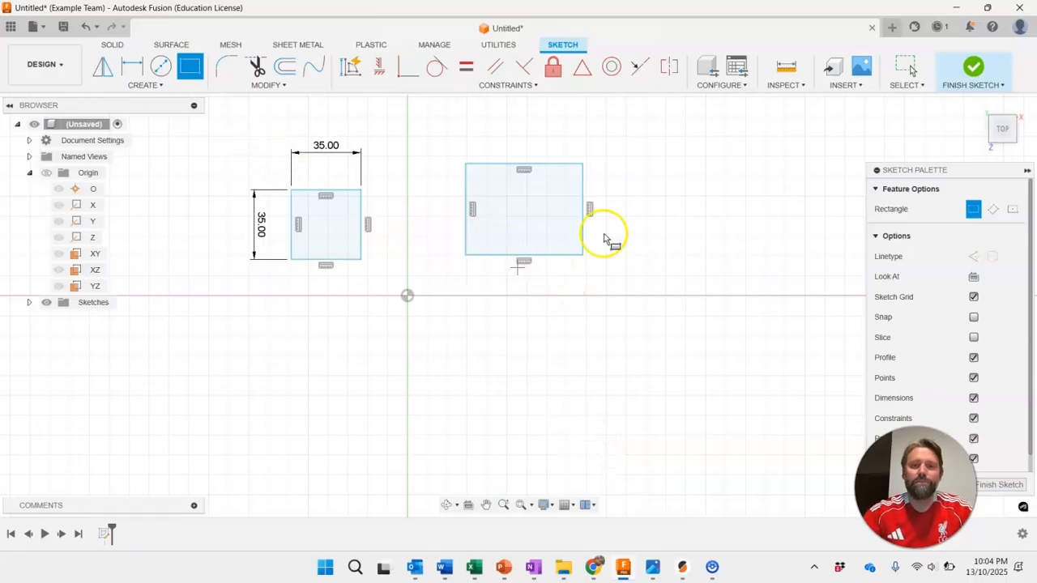
key("Escape")
Resize the undimensioned rectangle by moving its right edge inward and its top edge slightly upward
left_click_drag(588, 211, 545, 209)
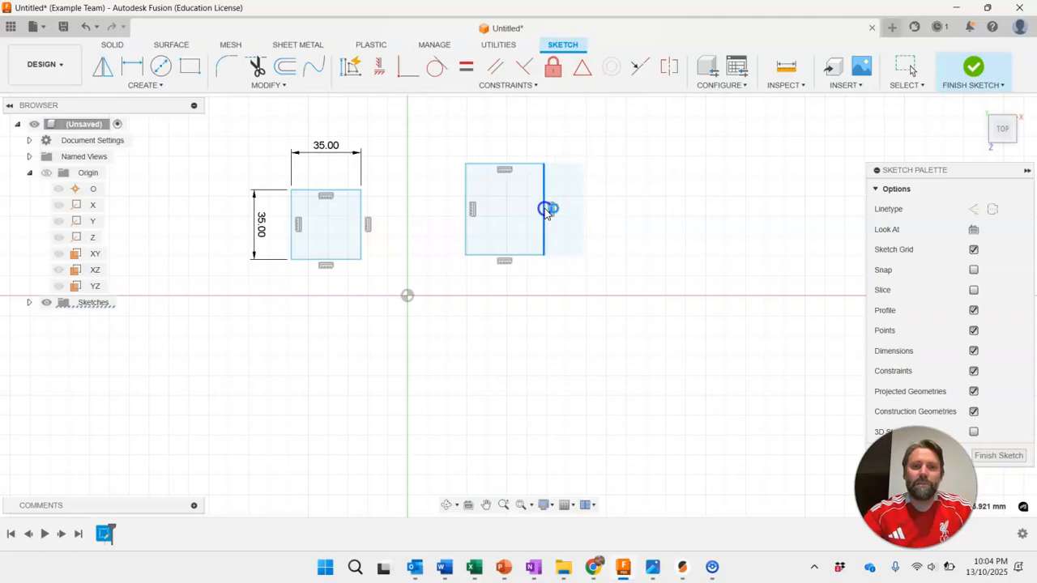
mouse_move(532, 164)
left_mouse_down()
mouse_move(524, 115)
mouse_move(524, 151)
left_mouse_up()
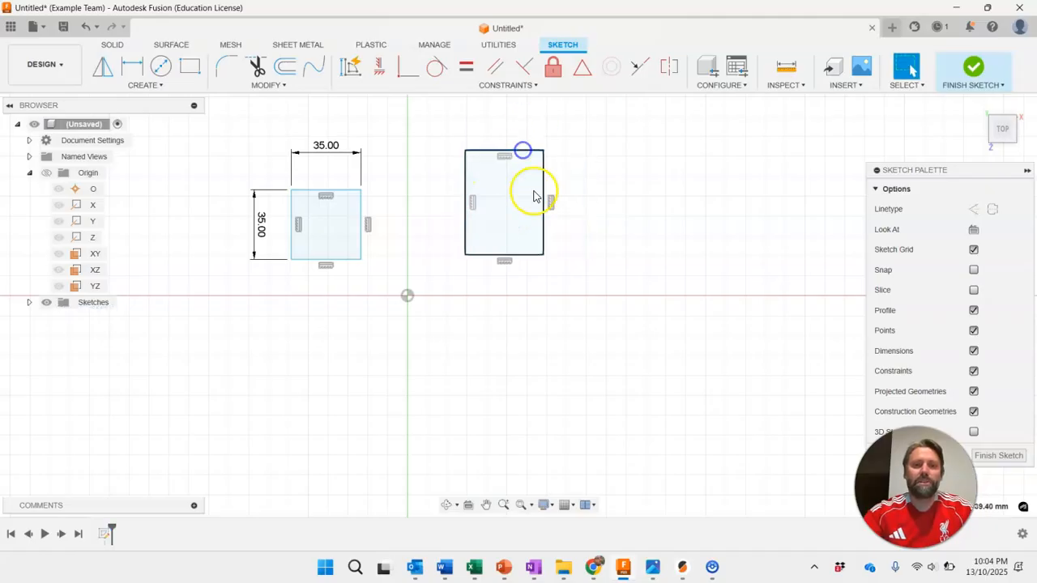
left_click(586, 193)
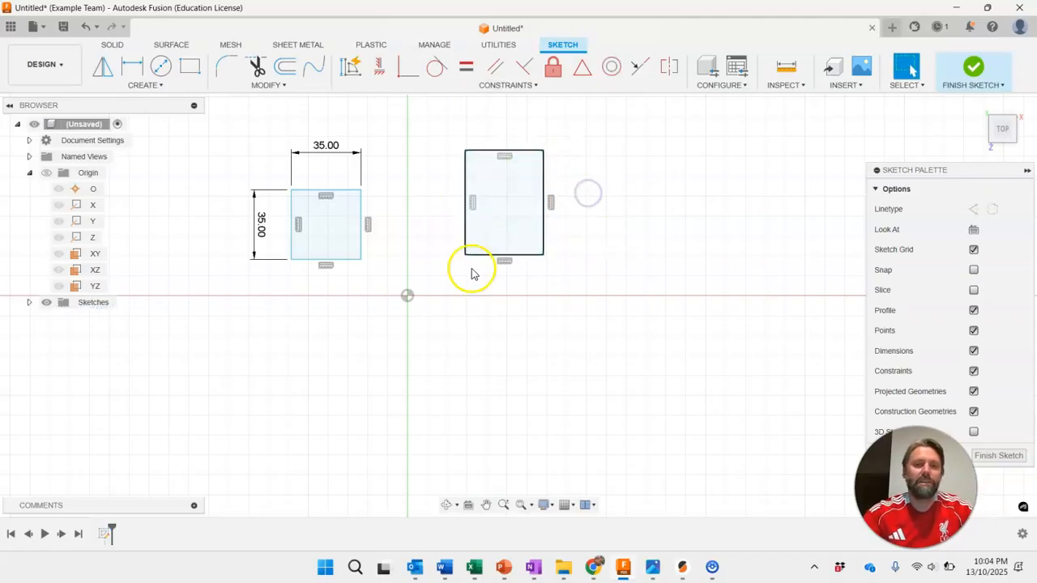
Dimension the top edge of the right rectangle to a width of 35 mm
left_click(138, 70)
left_click(523, 150)
left_click(518, 128)
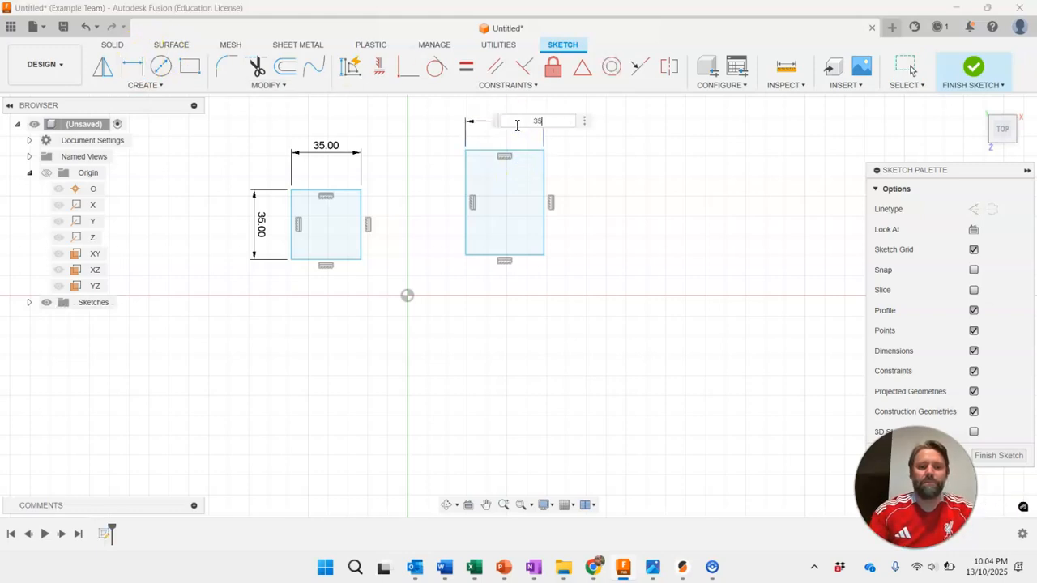
type("35")
key("Return")
Dimension the right rectangle's height to 35 mm, placing the dimension to its right
left_click(534, 173)
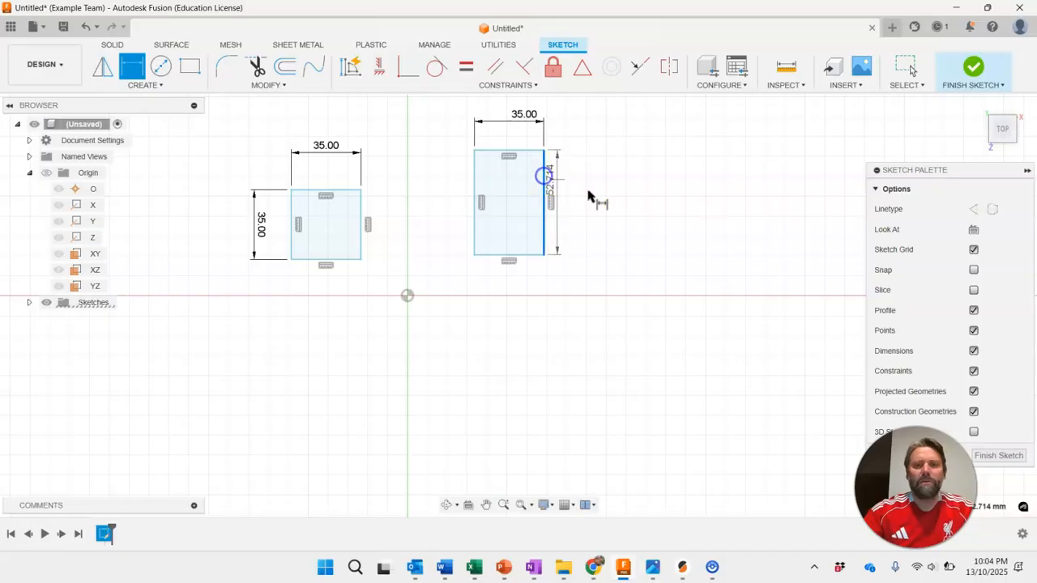
left_click(613, 202)
type("35")
key("Return")
left_click(590, 157)
key("Escape")
Move the left square slightly upward by its lower-right corner
left_click(403, 249)
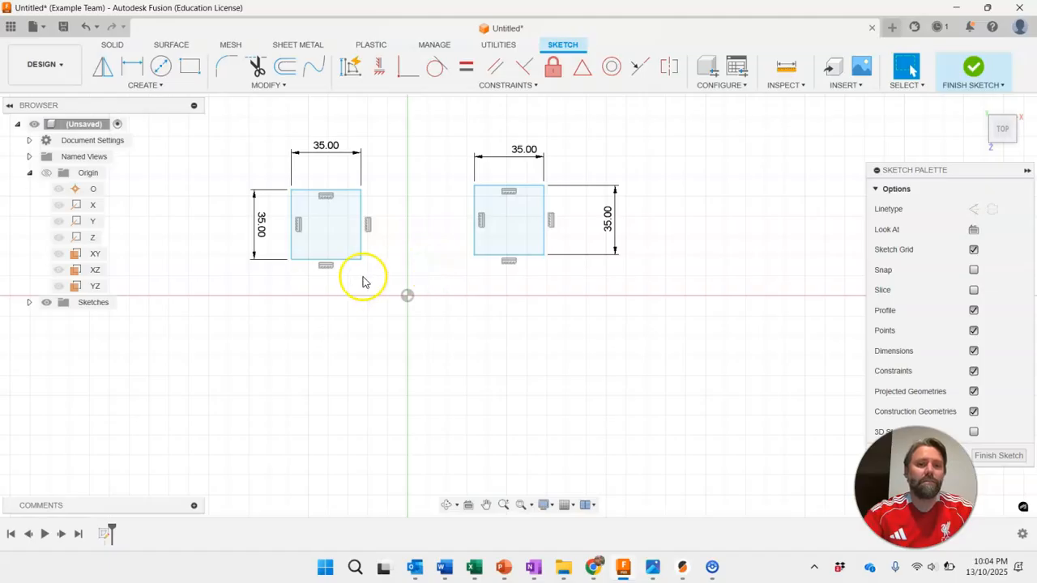
mouse_move(363, 262)
left_mouse_down()
mouse_move(375, 243)
mouse_move(359, 250)
left_mouse_up()
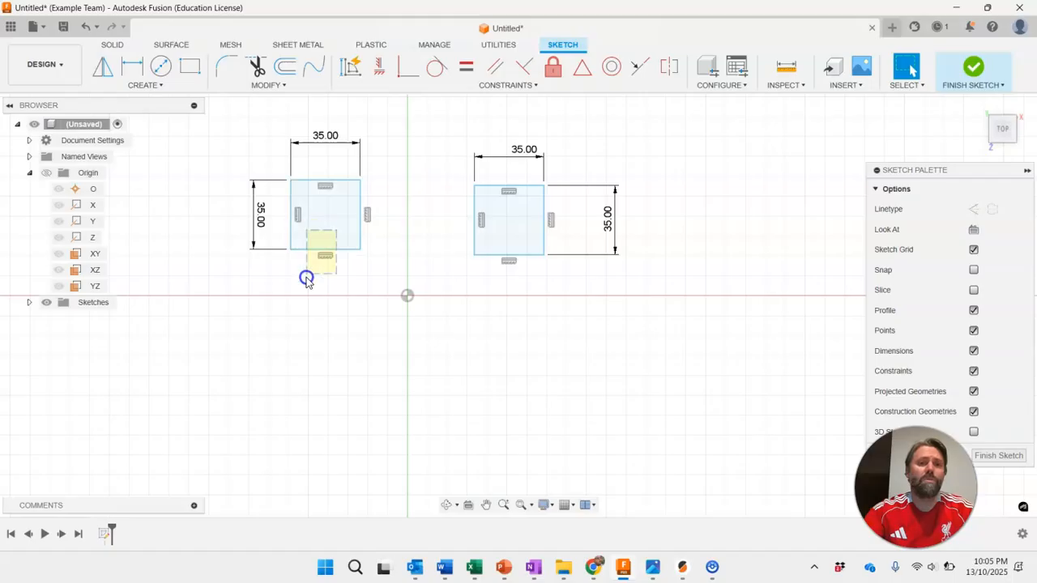
left_click(332, 236)
left_click(401, 255)
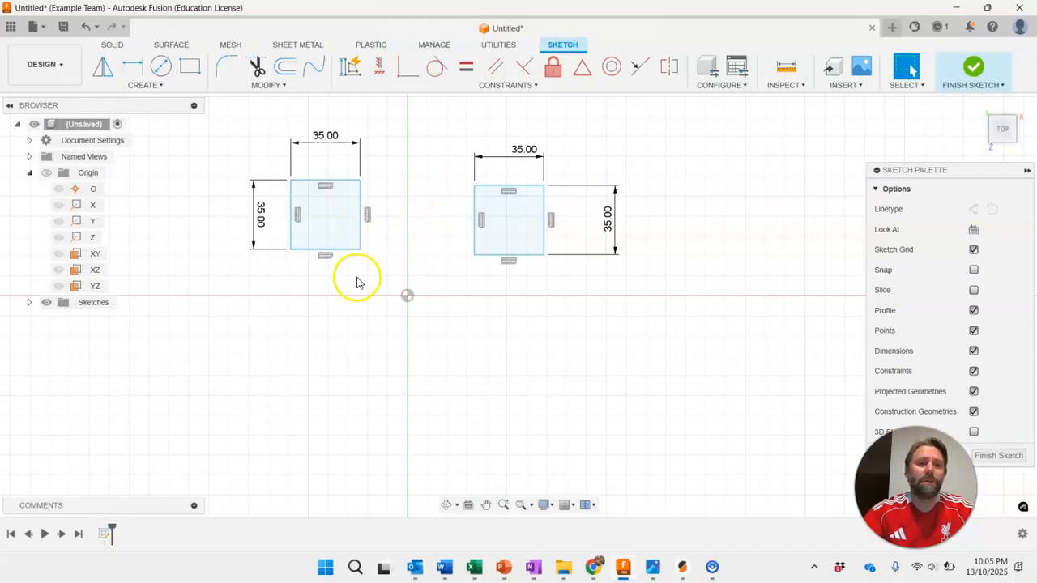
Dimension the vertical distance from the right square's bottom edge to the origin at 20 mm
scroll(394, 294, "down", 5)
scroll(387, 297, "up", 4)
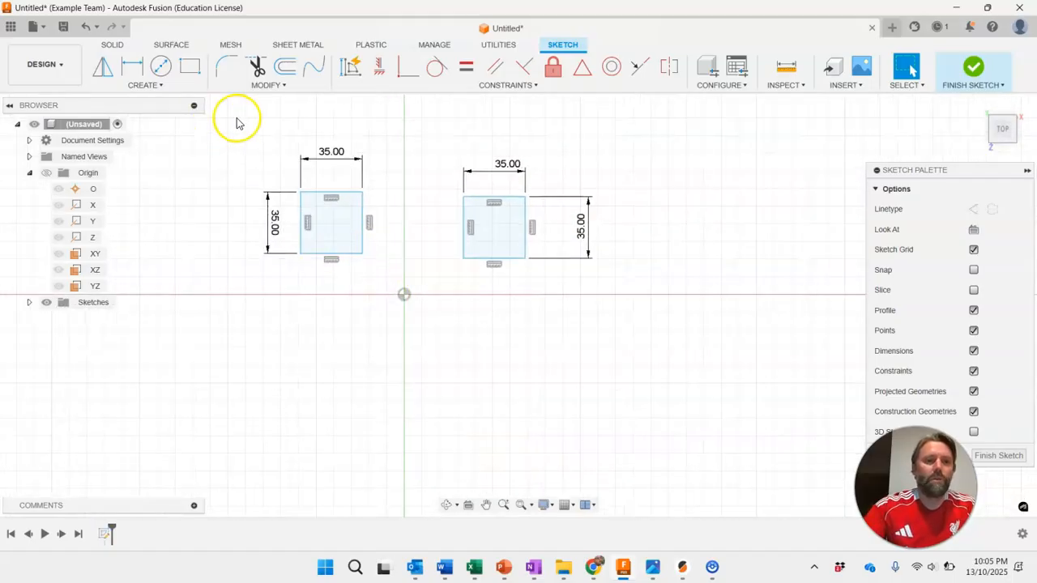
left_click(142, 67)
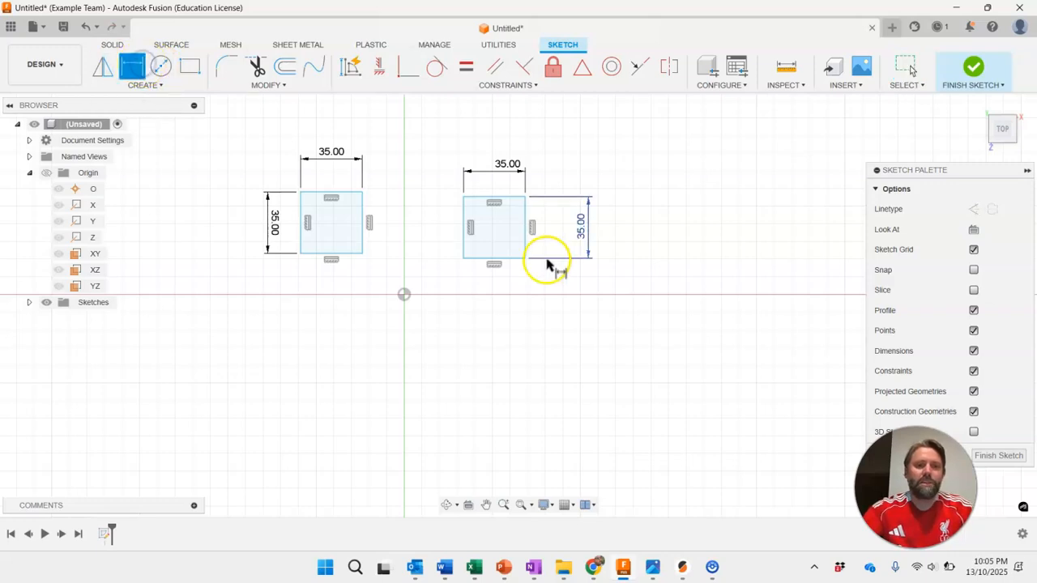
left_click(486, 259)
left_click(405, 295)
left_click(519, 349)
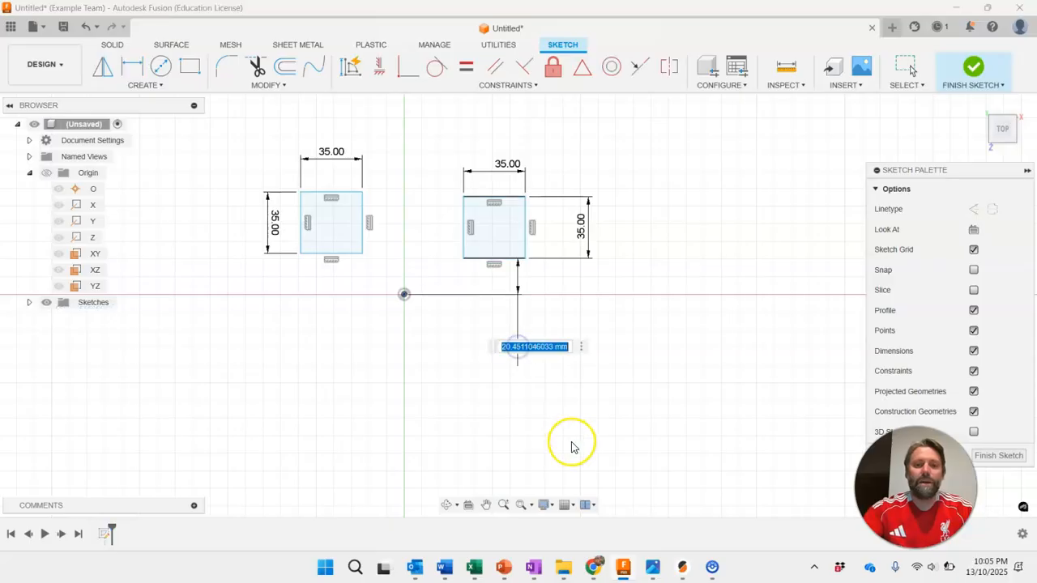
type("20")
key("Return")
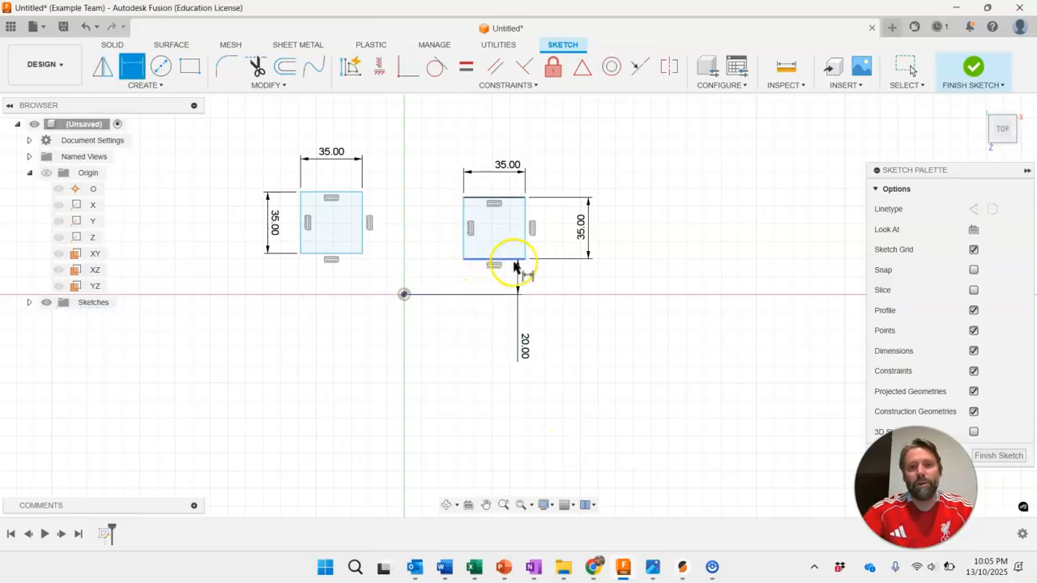
Dimension the horizontal distance from the right square's left edge to the origin at 30 mm
left_click(464, 236)
left_click(404, 296)
left_click(451, 383)
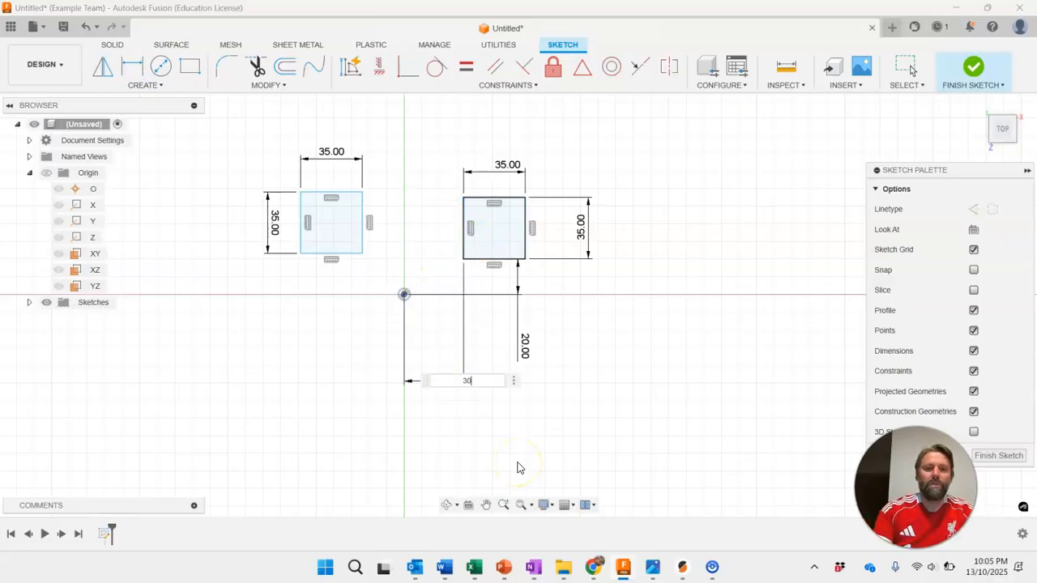
key("Return")
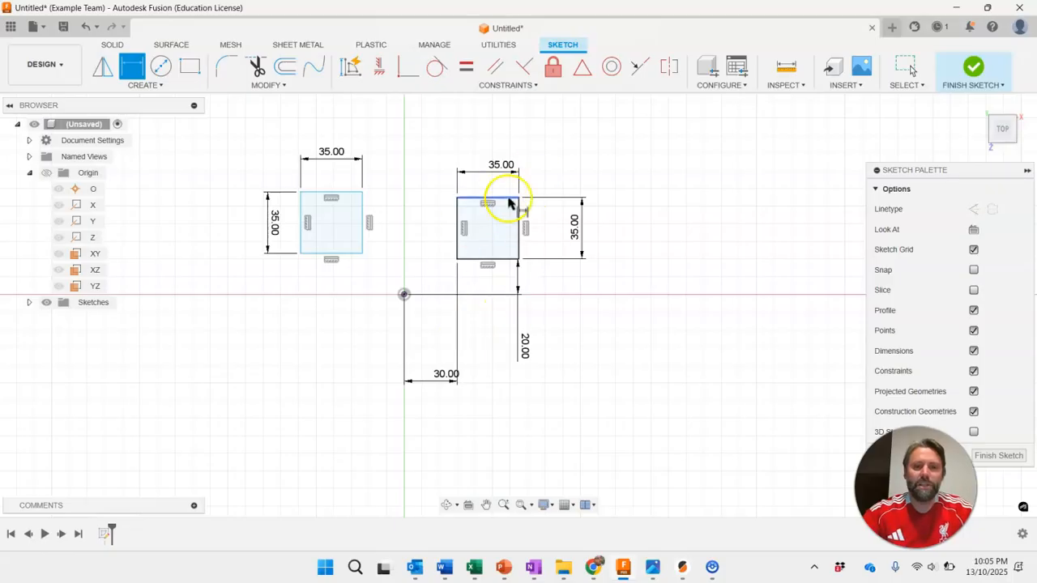
Try to move the right square by its top edge
scroll(462, 227, "up", 2)
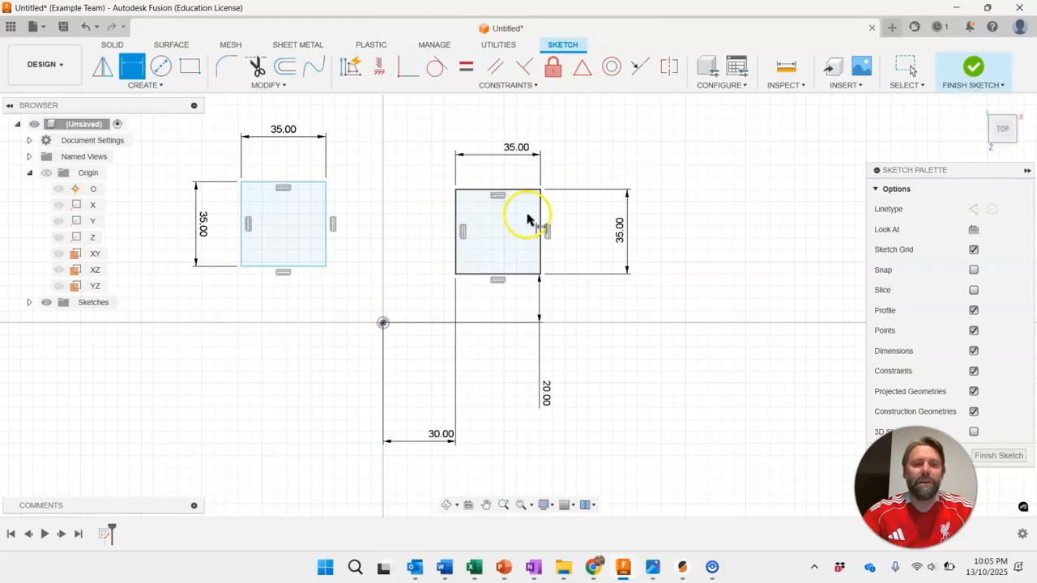
key("Escape")
mouse_move(516, 190)
left_mouse_down()
mouse_move(532, 202)
mouse_move(539, 196)
left_mouse_up()
left_click(579, 222)
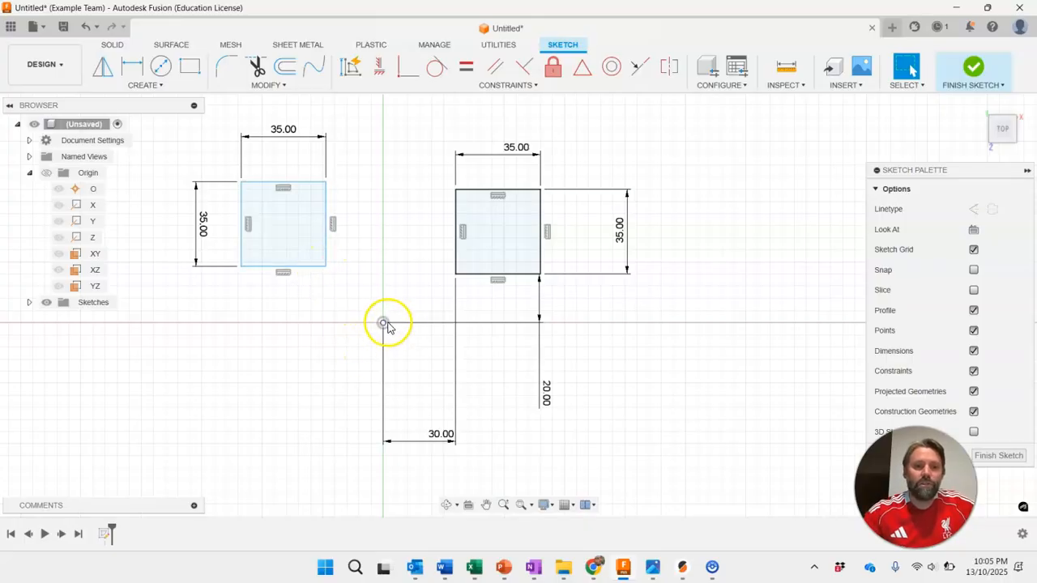
Move the left square so its lower-right corner snaps to the origin
mouse_move(327, 268)
left_mouse_down()
mouse_move(386, 294)
mouse_move(384, 326)
left_mouse_up()
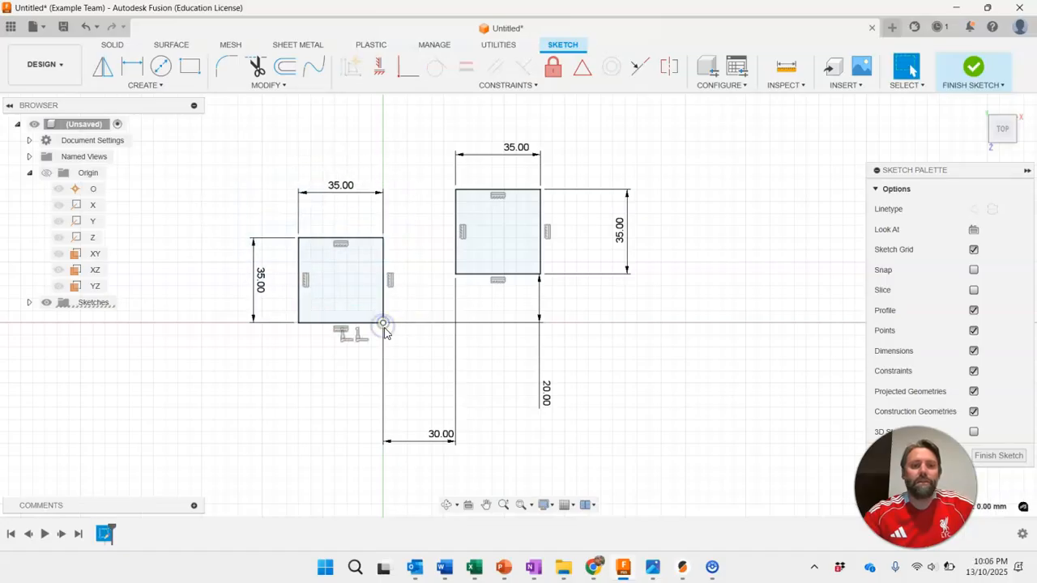
left_click(339, 405)
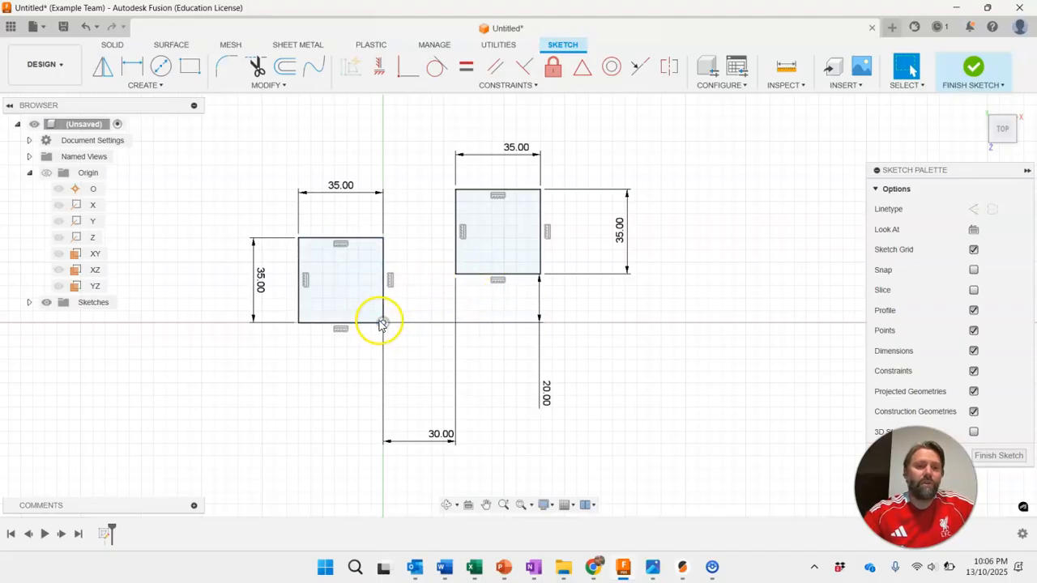
Review the available sketch creation commands, including the Spline and Arc variants
scroll(350, 298, "down", 1)
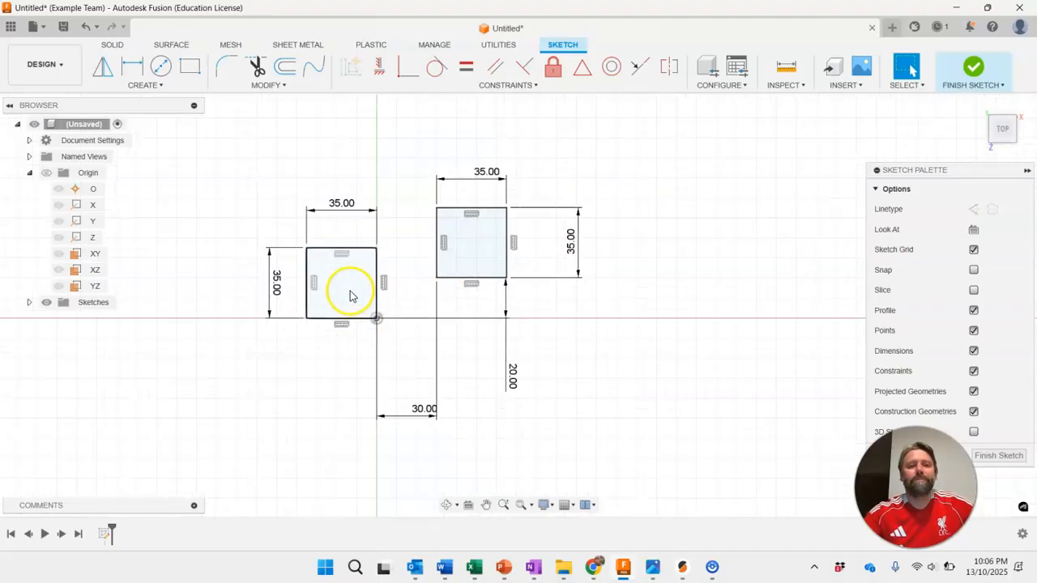
scroll(350, 291, "down", 3)
scroll(393, 251, "down", 1)
middle_click_drag(369, 278, 411, 327)
left_click(411, 327)
scroll(412, 329, "up", 1)
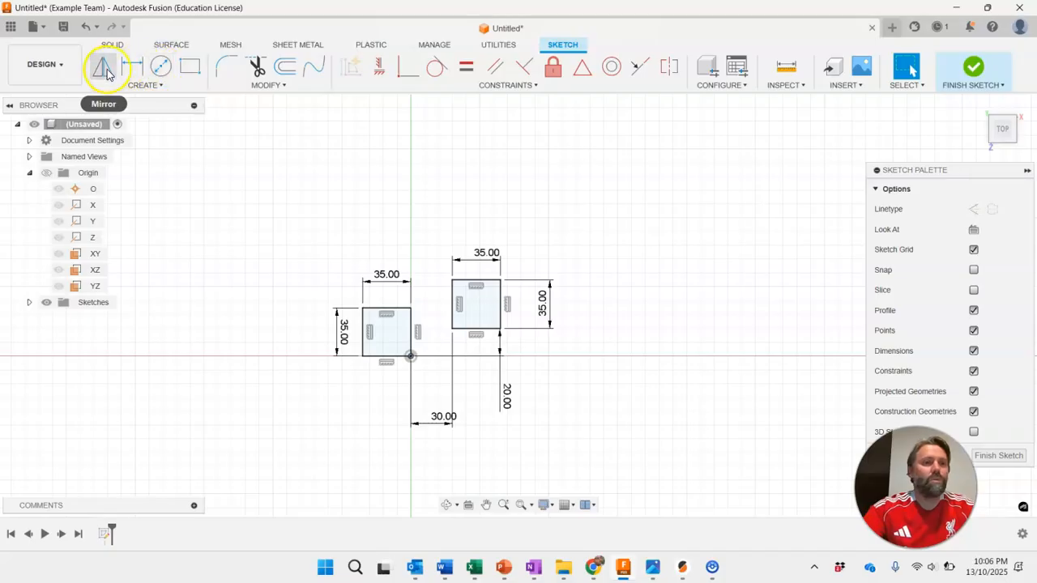
left_click(161, 85)
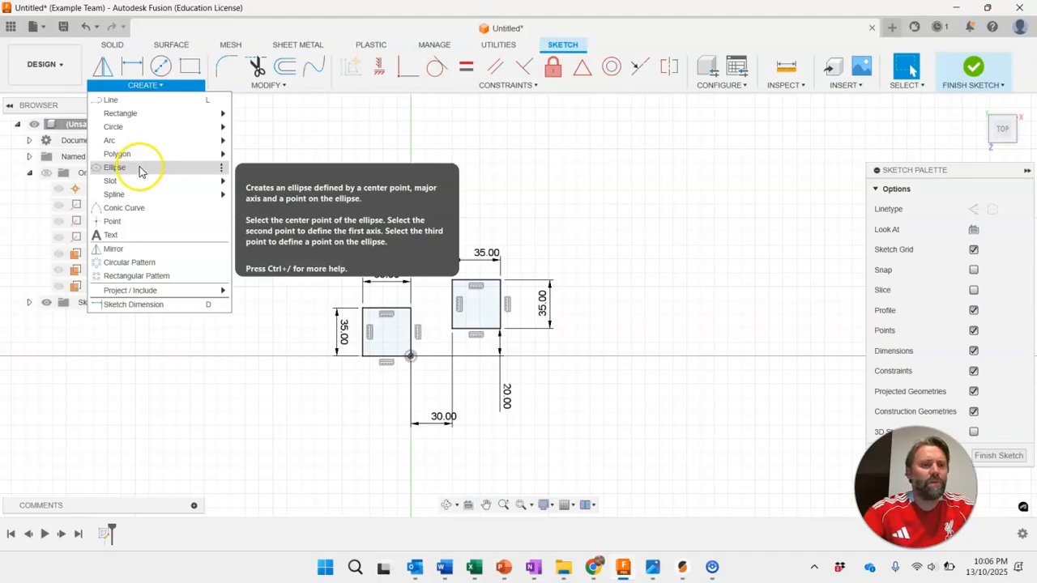
mouse_move(147, 189)
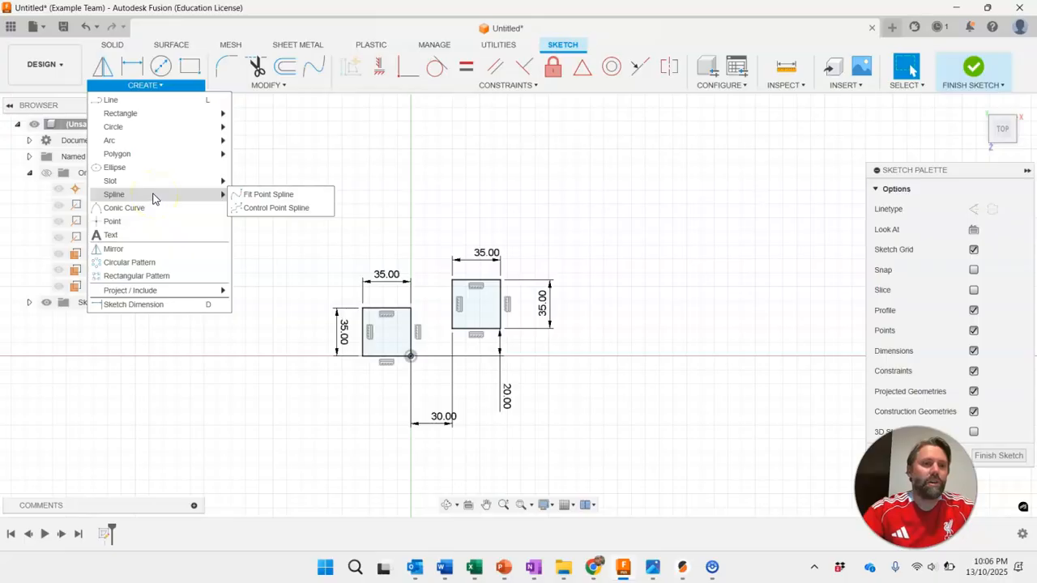
left_click(161, 144)
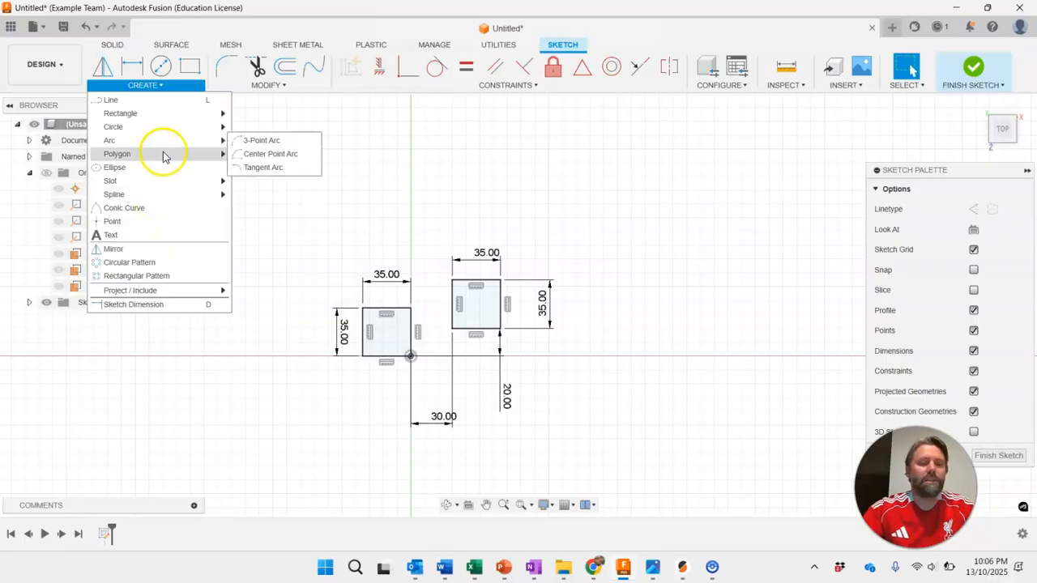
mouse_move(166, 162)
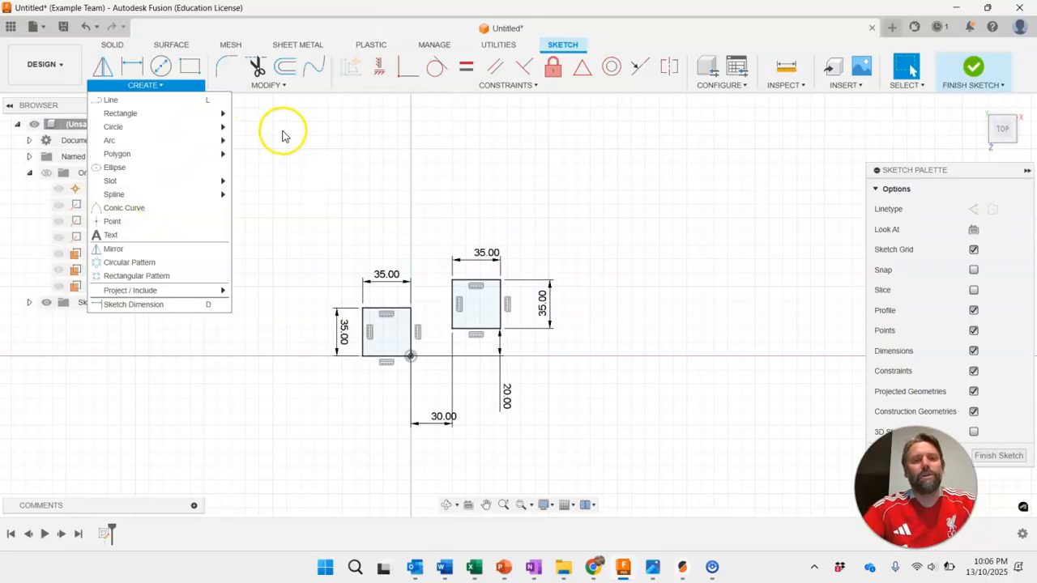
Sketch a five-line outline above the squares going down, right, diagonally up, straight up, and back left almost to the start point
left_click(133, 100)
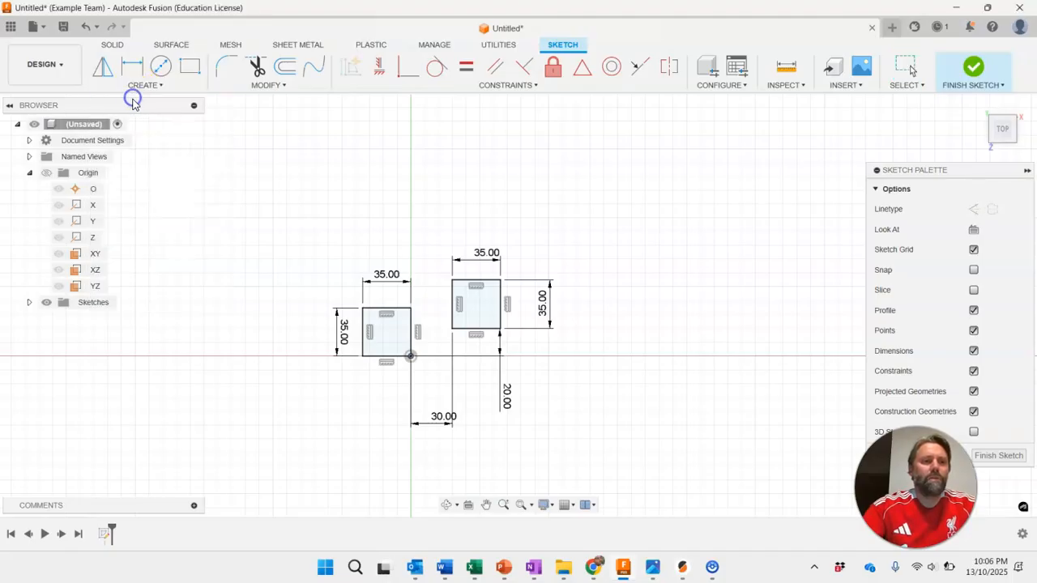
left_click(353, 184)
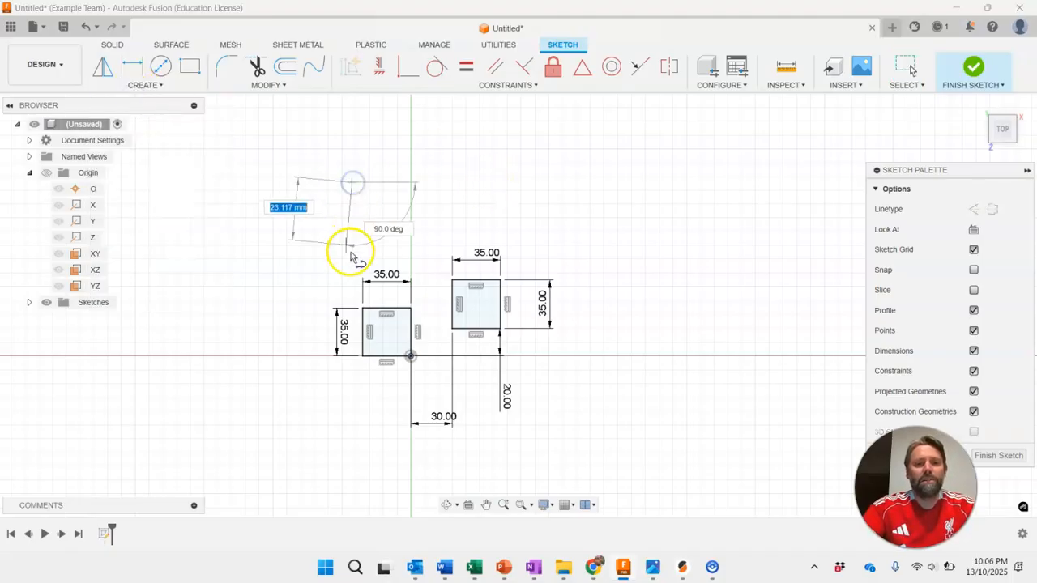
left_click(352, 259)
left_click(386, 260)
left_click(470, 208)
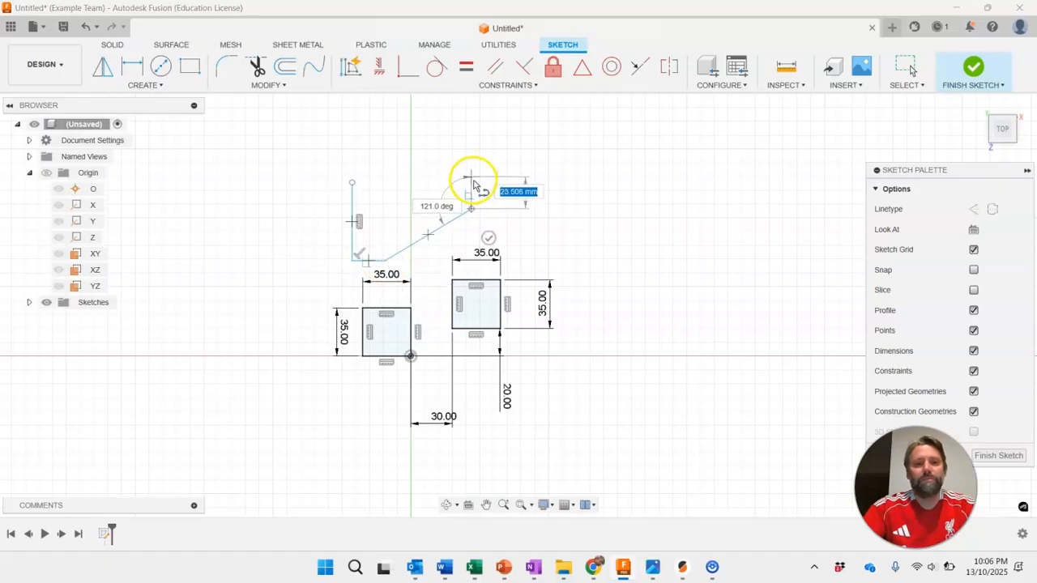
left_click(470, 185)
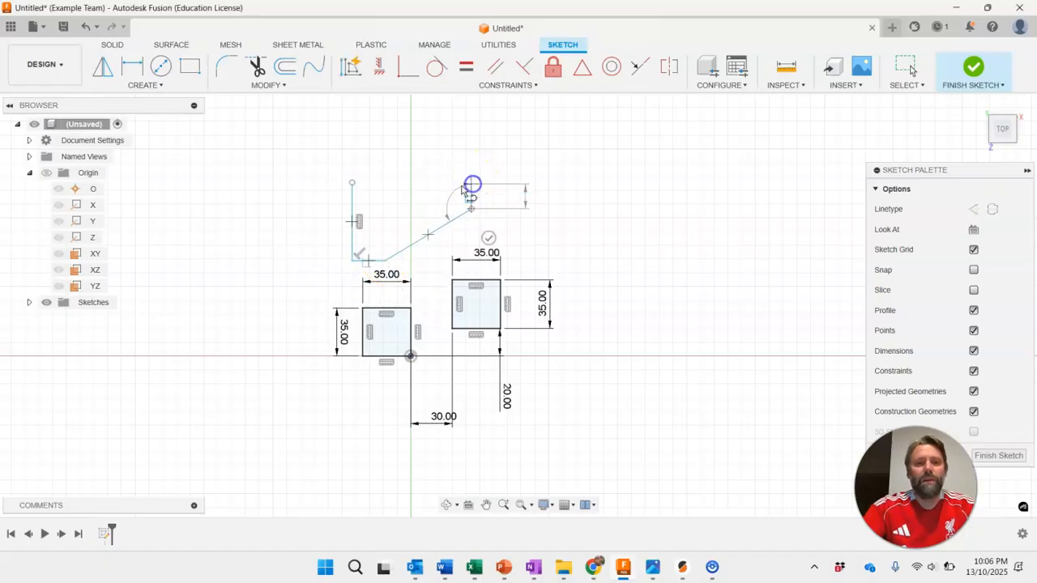
left_click(354, 185)
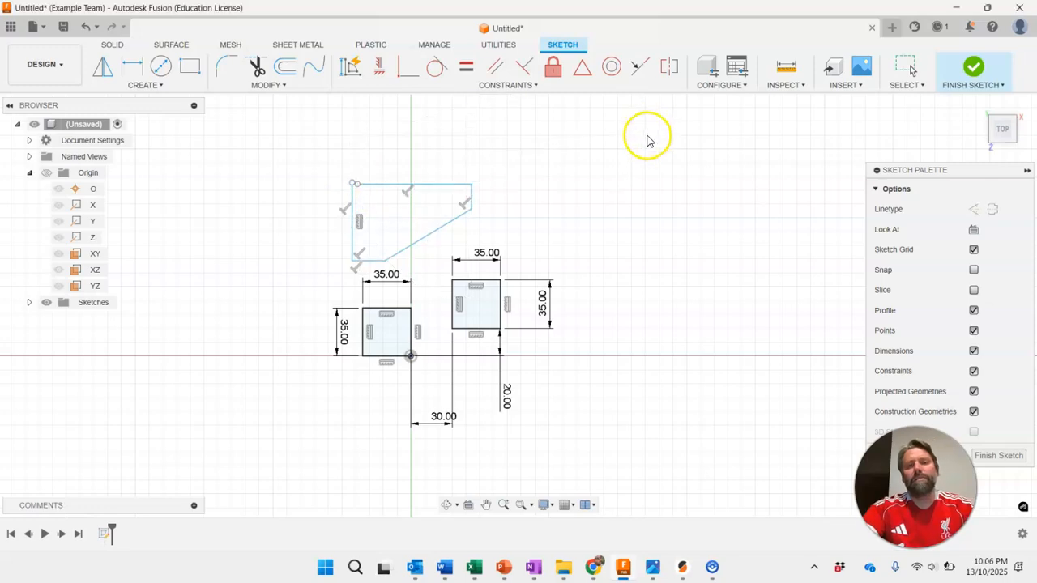
key("Escape")
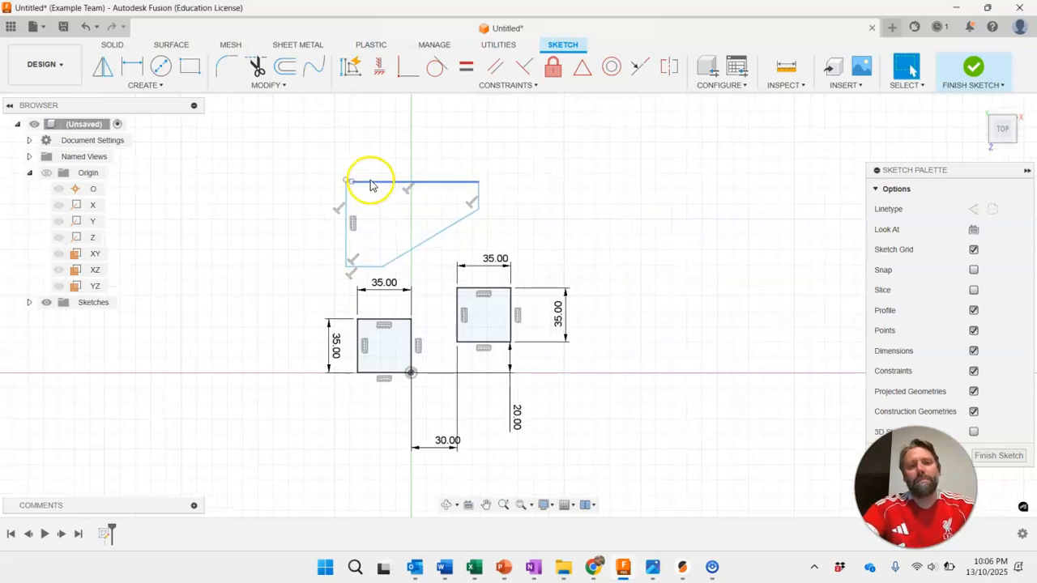
Close the line outline by moving the top line's loose left endpoint onto the upper end of the left vertical line
scroll(351, 181, "down", 5)
scroll(344, 190, "up", 5)
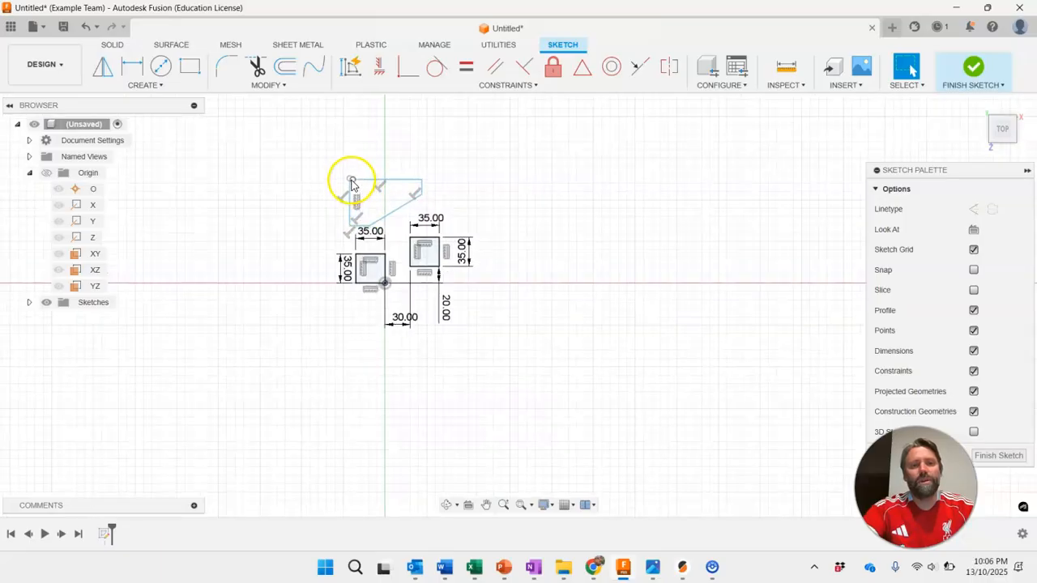
scroll(369, 183, "up", 2)
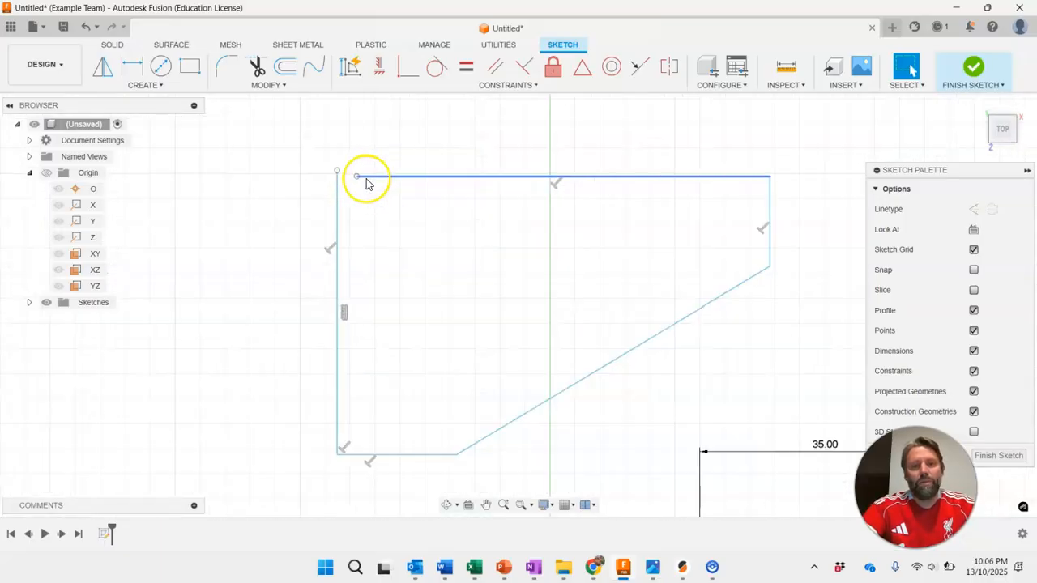
left_click_drag(352, 177, 345, 169)
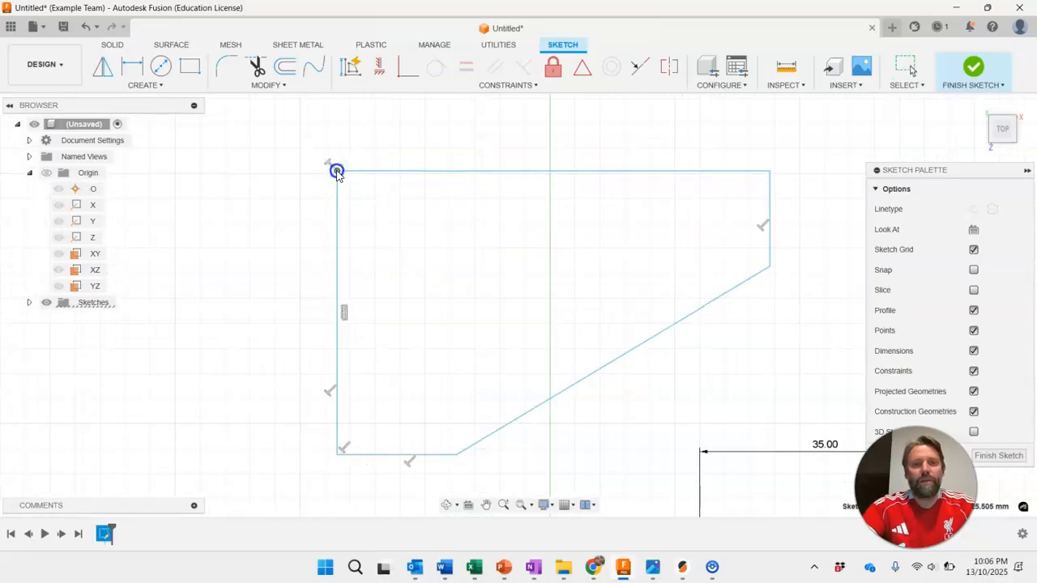
left_click(389, 188)
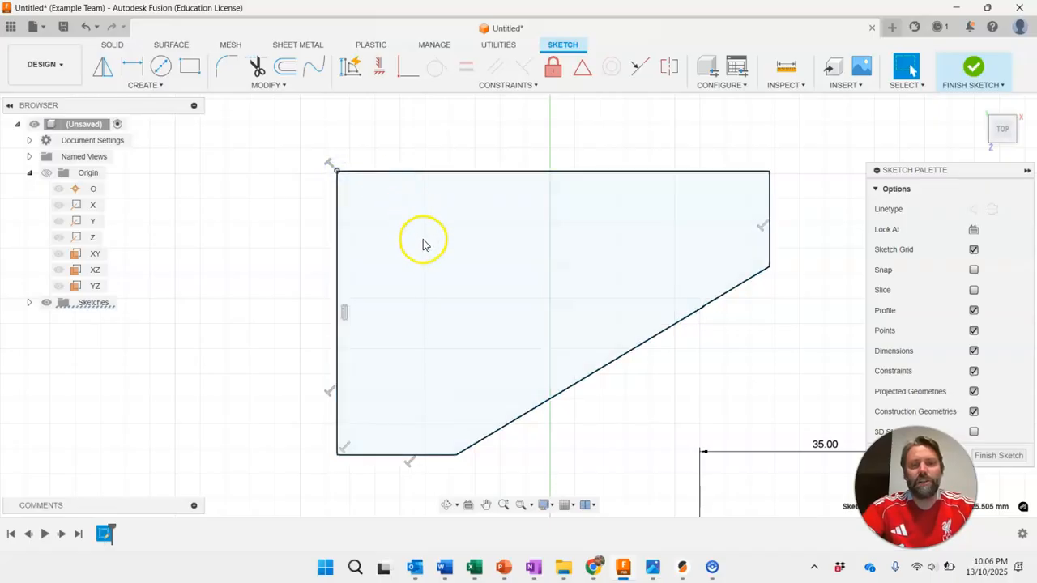
left_click(474, 251)
left_click(283, 262)
Shift the outline's corner between the bottom edge and the diagonal slightly to the left
scroll(411, 271, "down", 2)
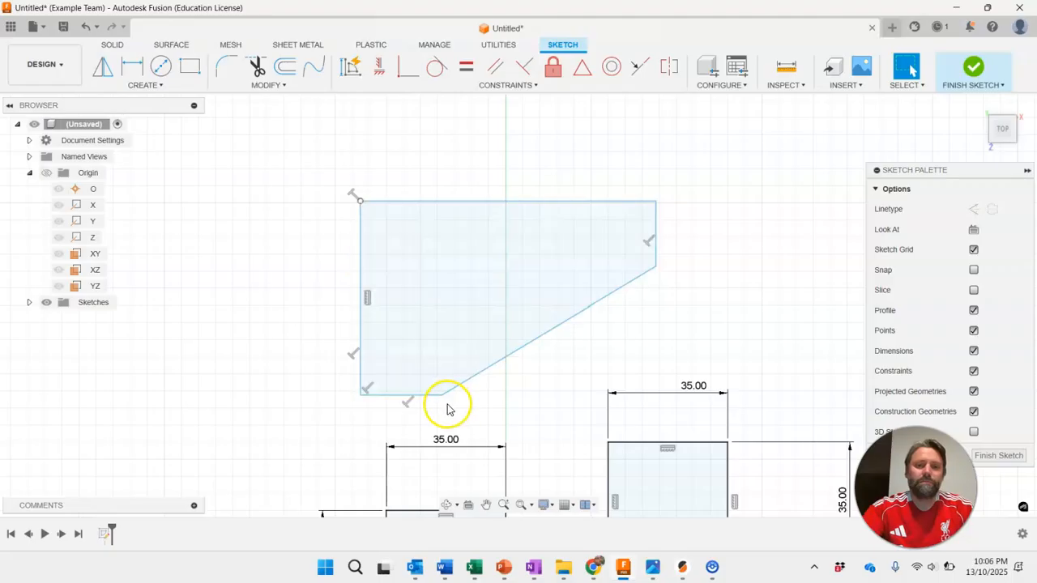
left_click_drag(434, 398, 429, 396)
left_click(537, 388)
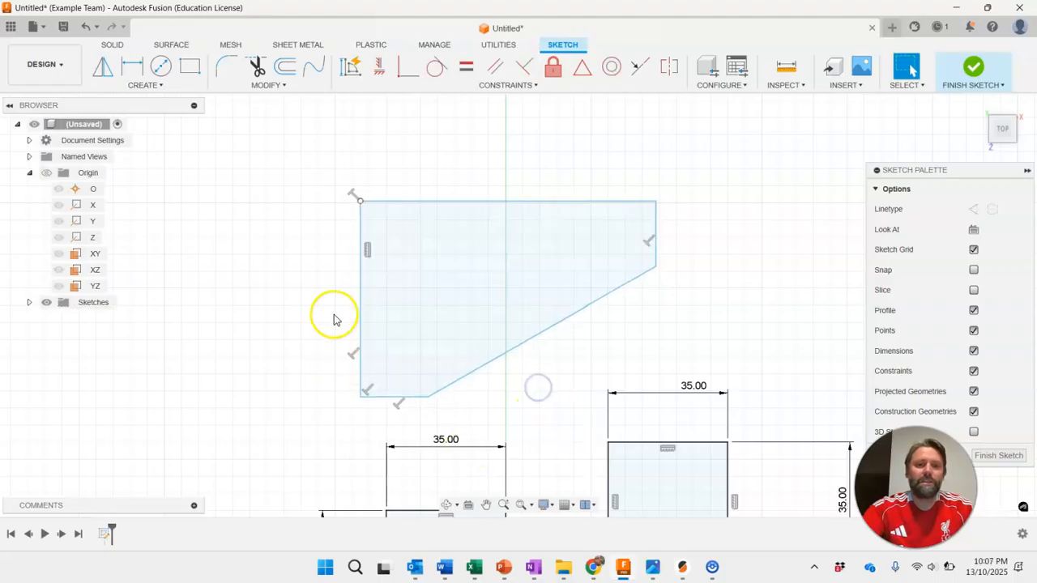
Dimension the outline's top edge to 90 mm, placing the dimension above it
left_click(132, 66)
left_click(483, 201)
left_click(487, 165)
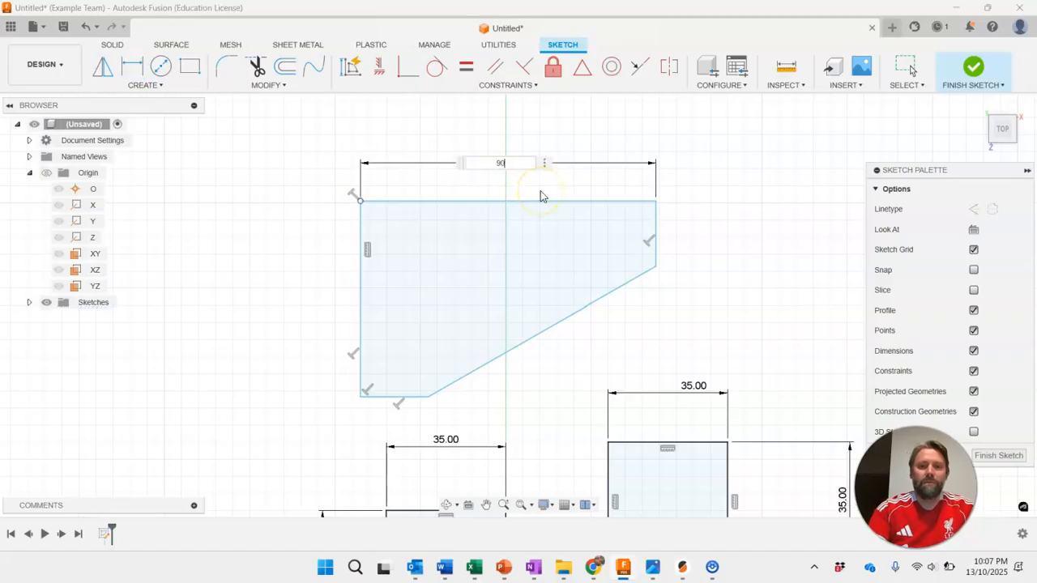
key("Return")
key("Escape")
scroll(383, 211, "up", 2)
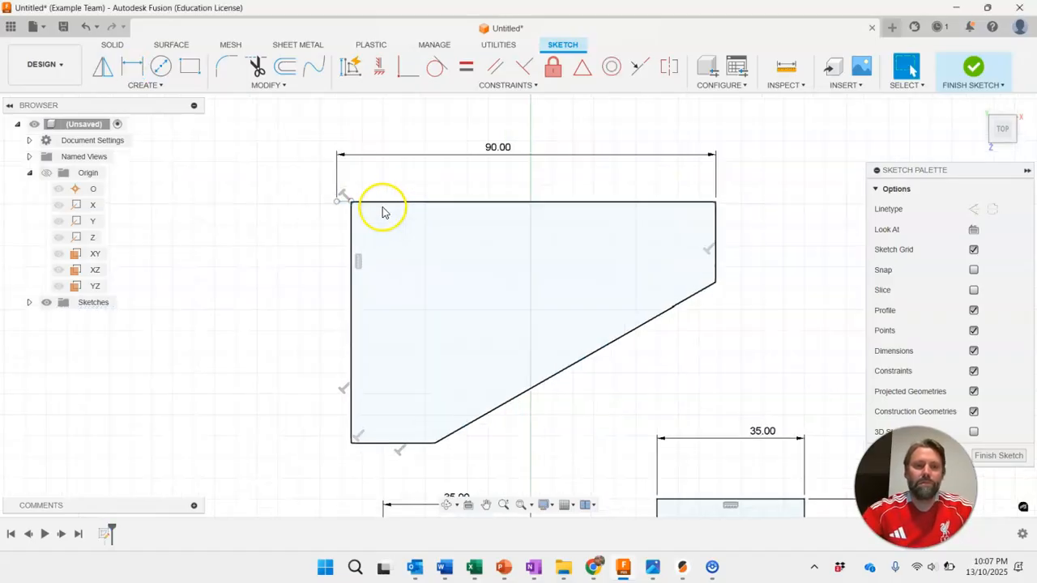
Move the upper end of the outline's left vertical edge onto the left end of the 90 mm top edge to close the corner
scroll(383, 211, "up", 1)
left_click_drag(343, 202, 329, 201)
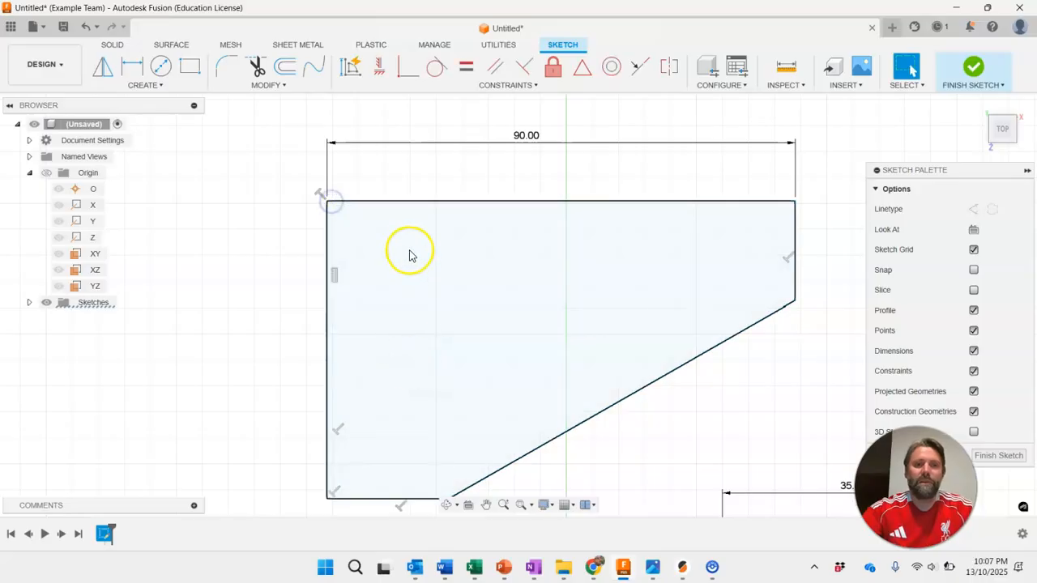
scroll(409, 255, "down", 2)
key("d")
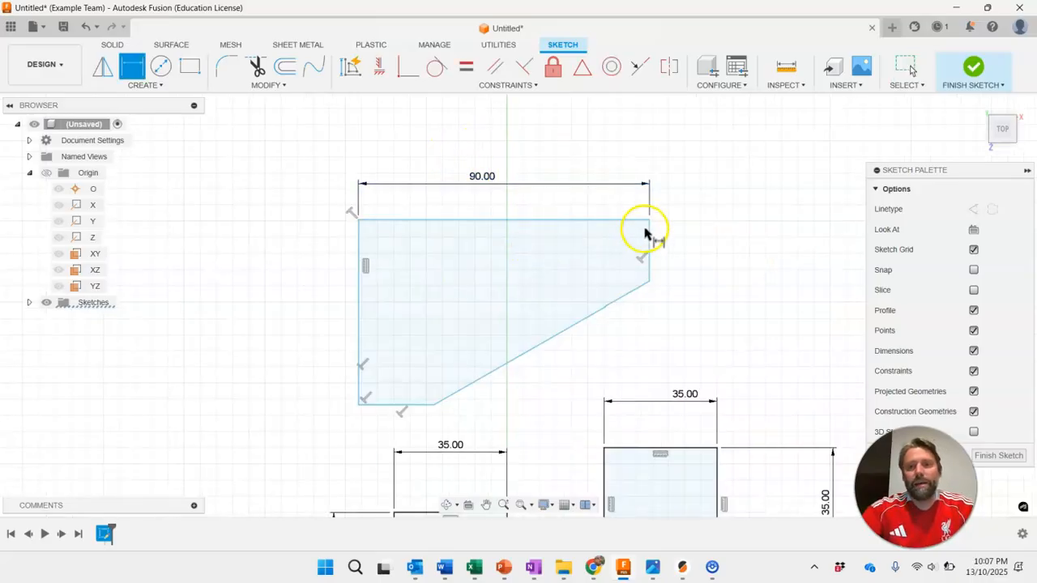
left_click(650, 278)
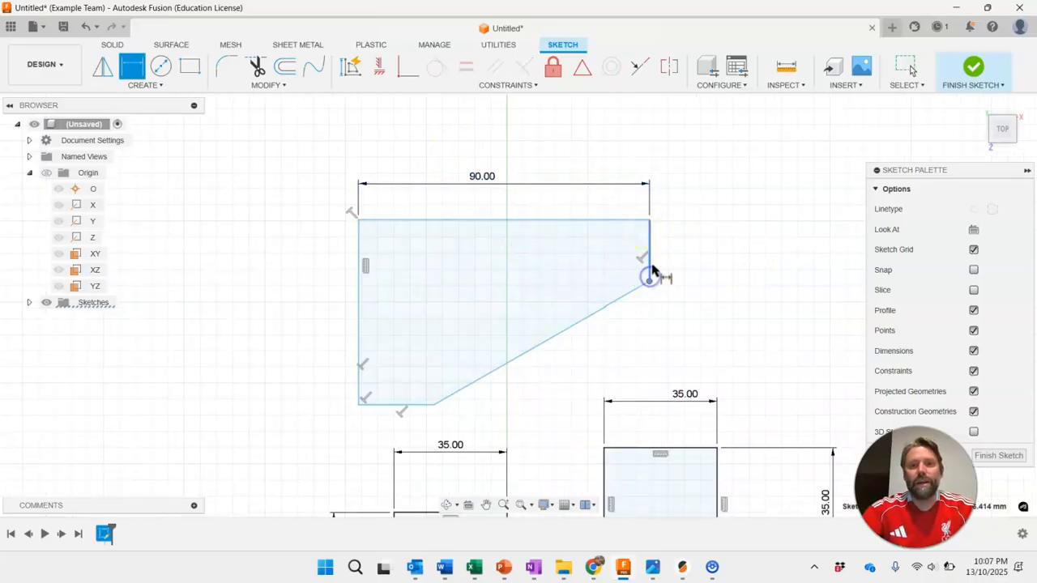
key("Escape")
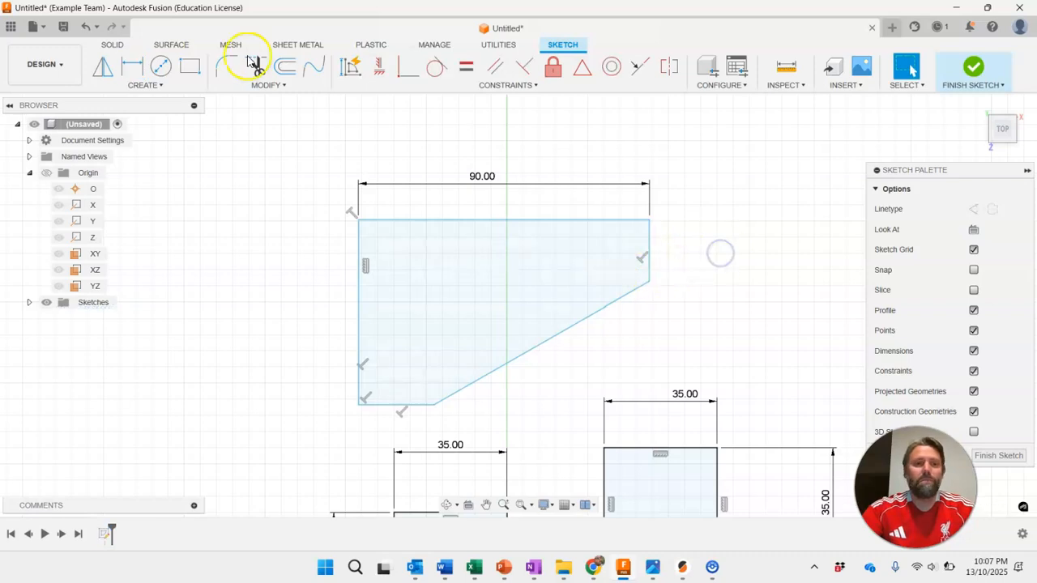
Dimension the inside angle between the outline's short right vertical edge and the diagonal edge to 120 degrees
left_click(139, 70)
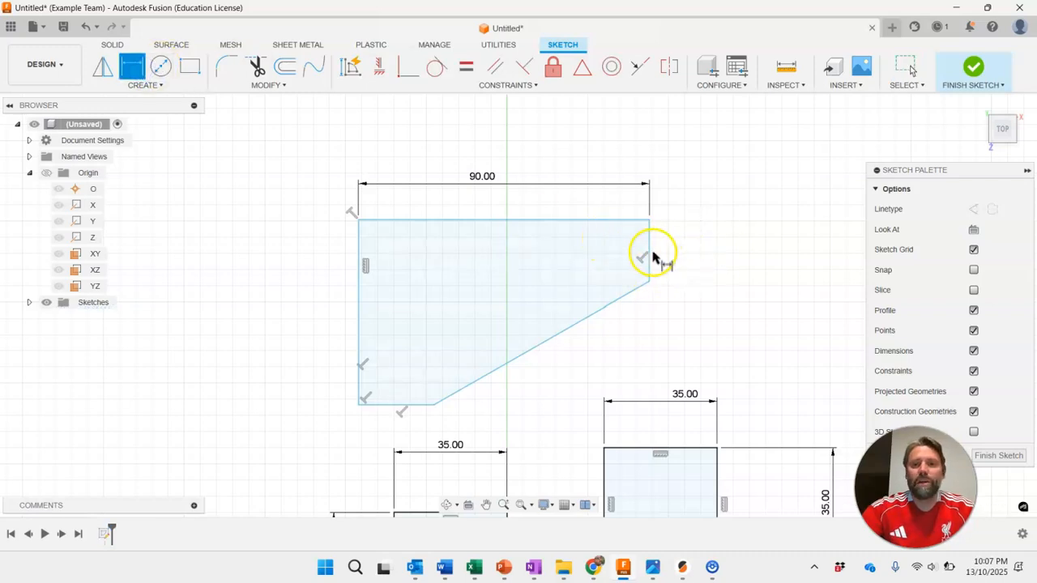
left_click(632, 293)
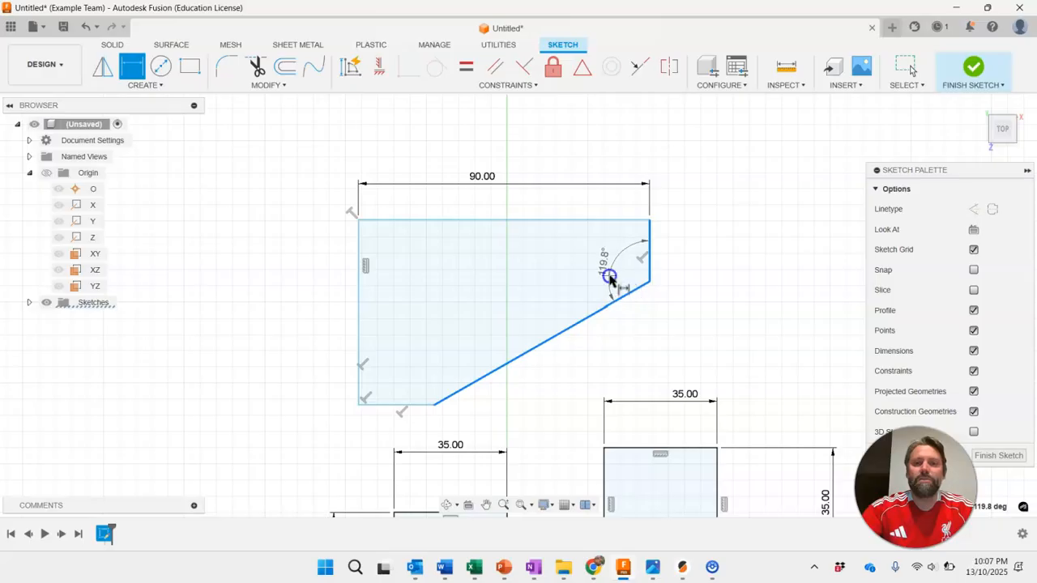
left_click(609, 276)
type("120")
key("Return")
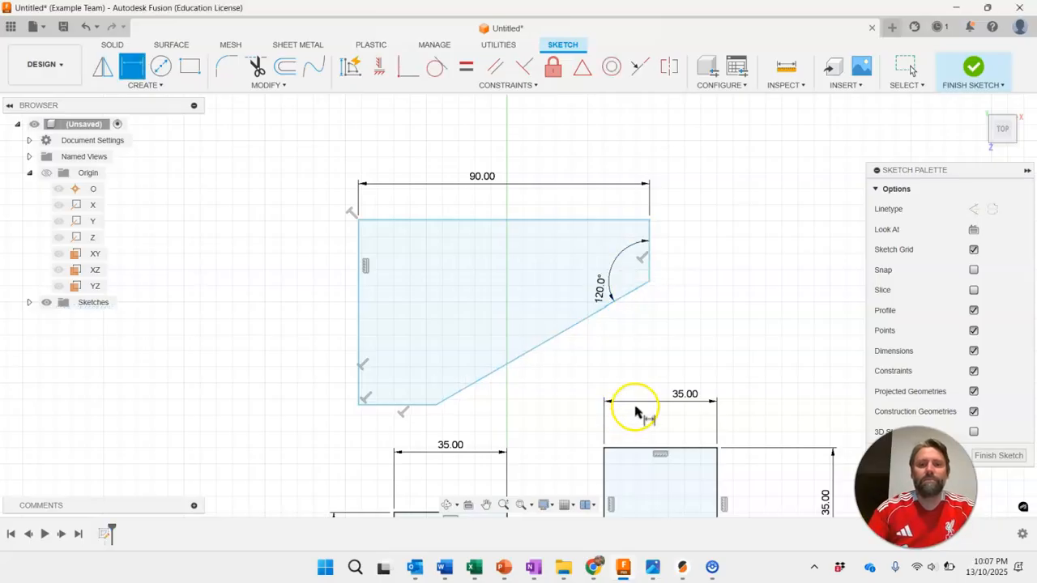
key("Escape")
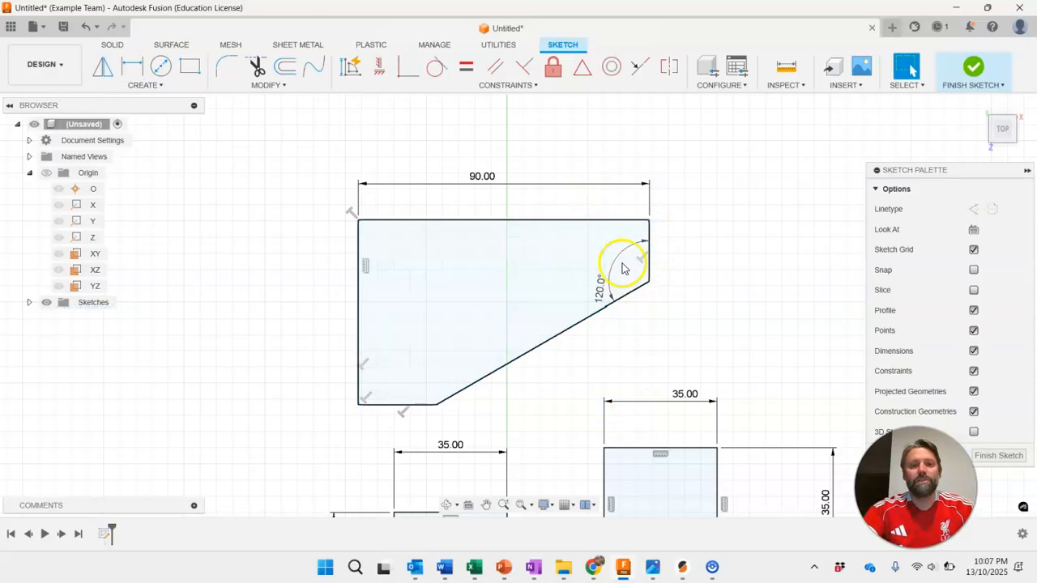
Draw a circle centred on the outline's top edge near its middle, small enough to stay within the edge's length
scroll(477, 296, "down", 5)
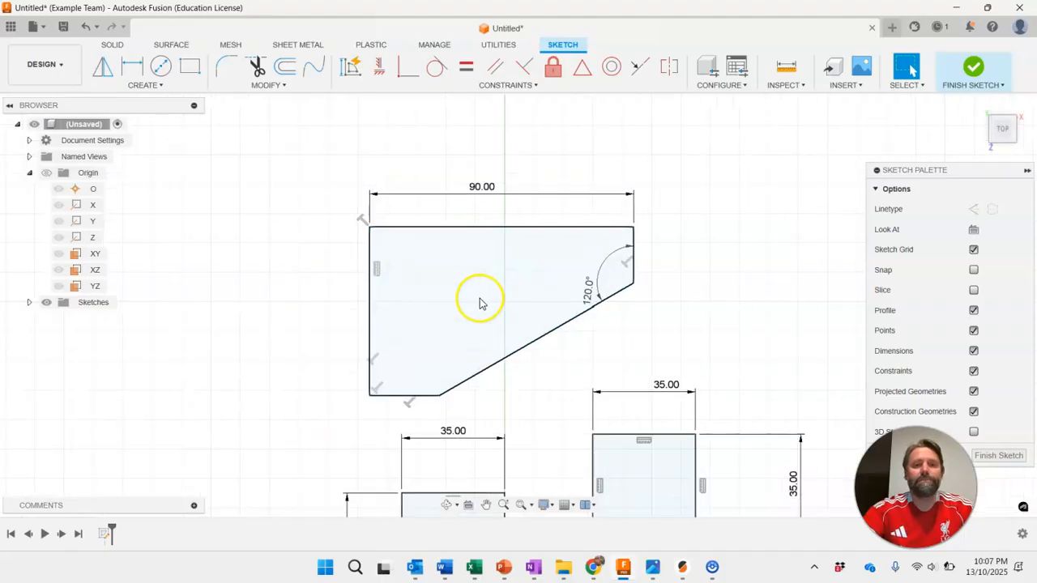
scroll(481, 232, "up", 3)
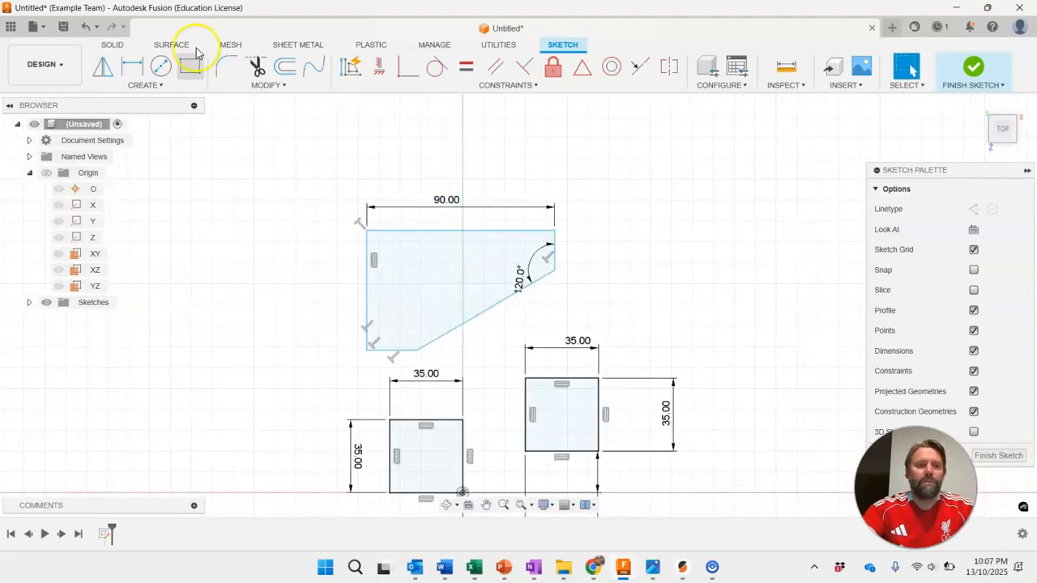
left_click(160, 66)
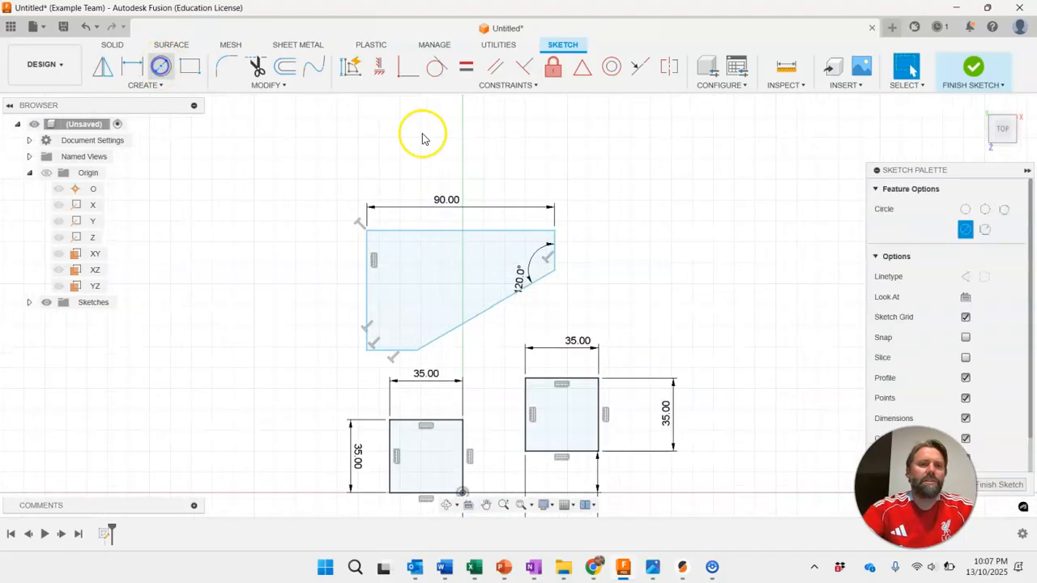
left_click(451, 230)
left_click(452, 273)
key("Escape")
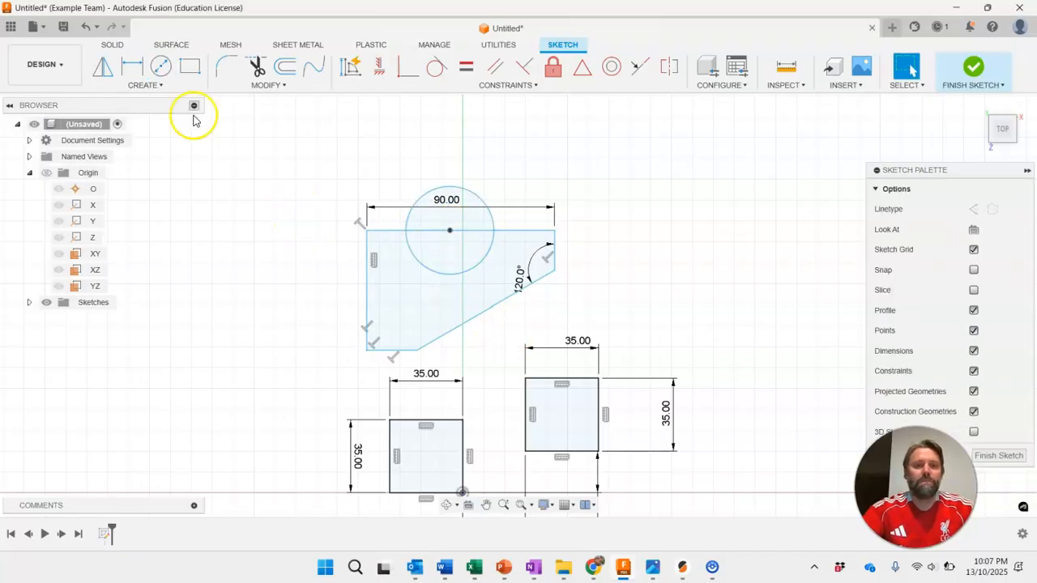
Trim the circle's lower half and the top edge segment inside it, leaving a semicircular bump on the outline
left_click(257, 66)
left_click(457, 274)
left_click(466, 241)
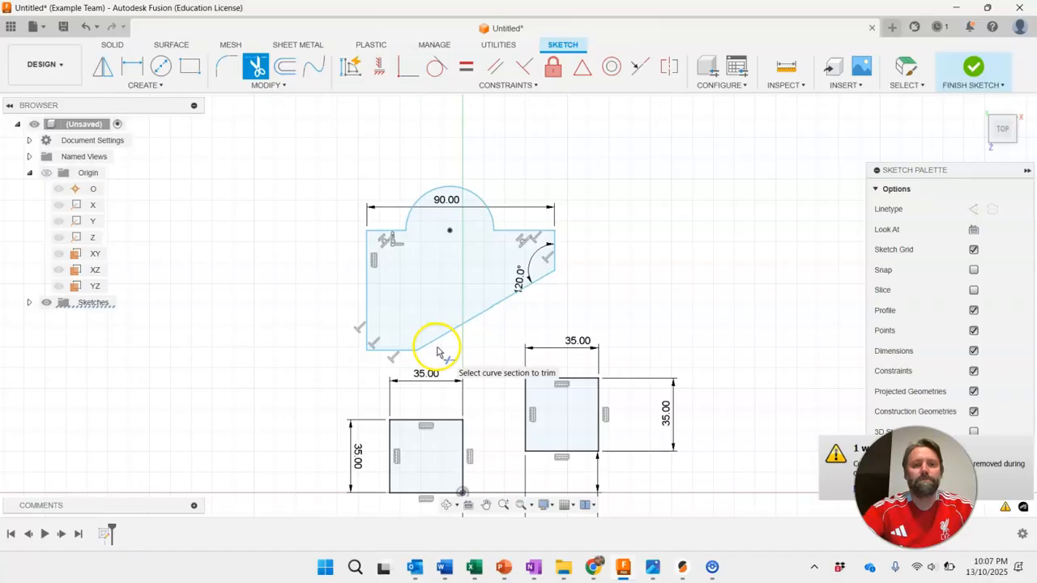
Fillet the outline's upper-left corner with a 10 mm radius
scroll(371, 248, "up", 5)
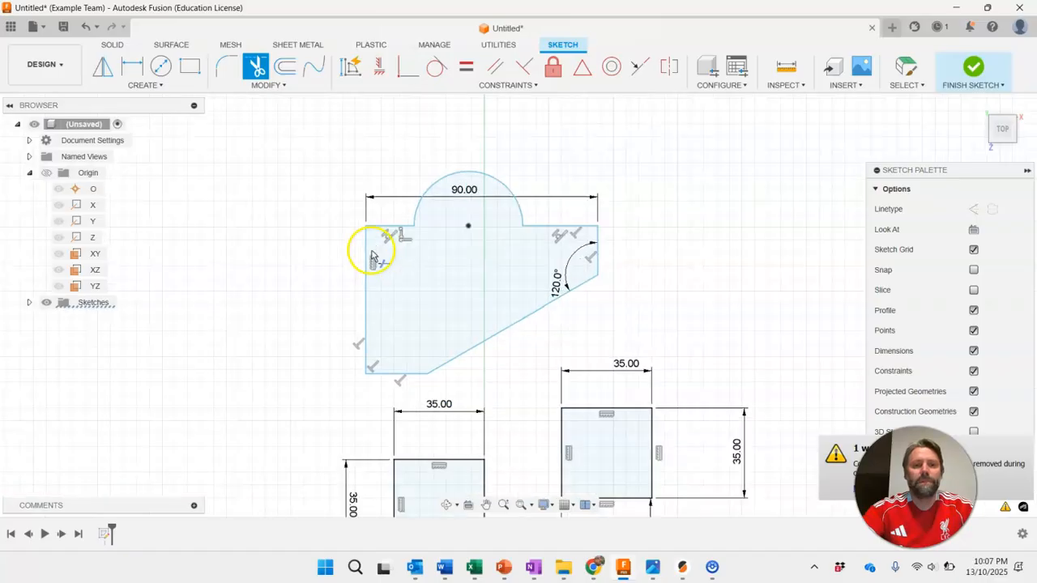
left_click(227, 71)
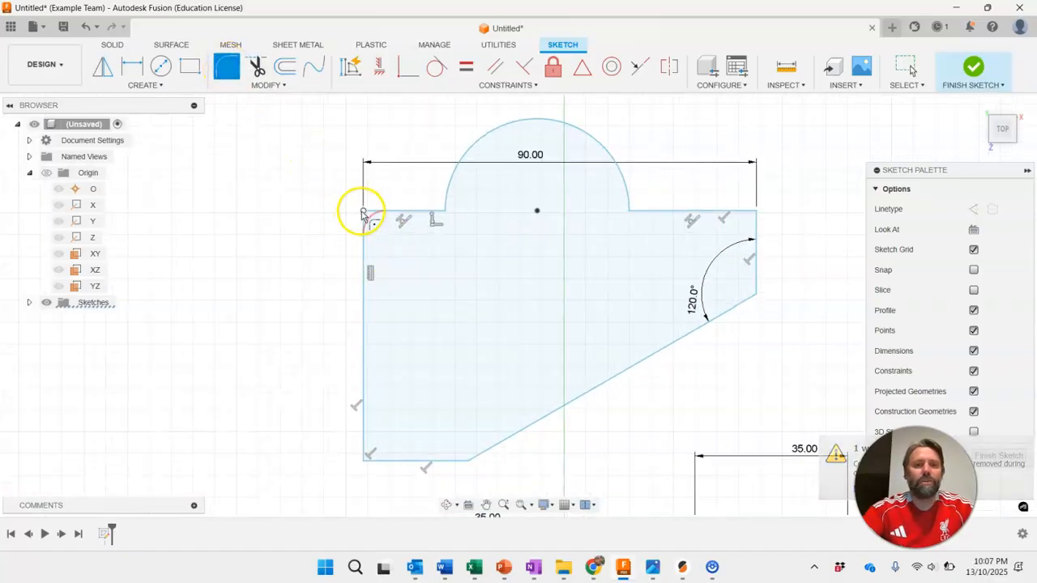
left_click(361, 214)
left_click_drag(364, 211, 372, 216)
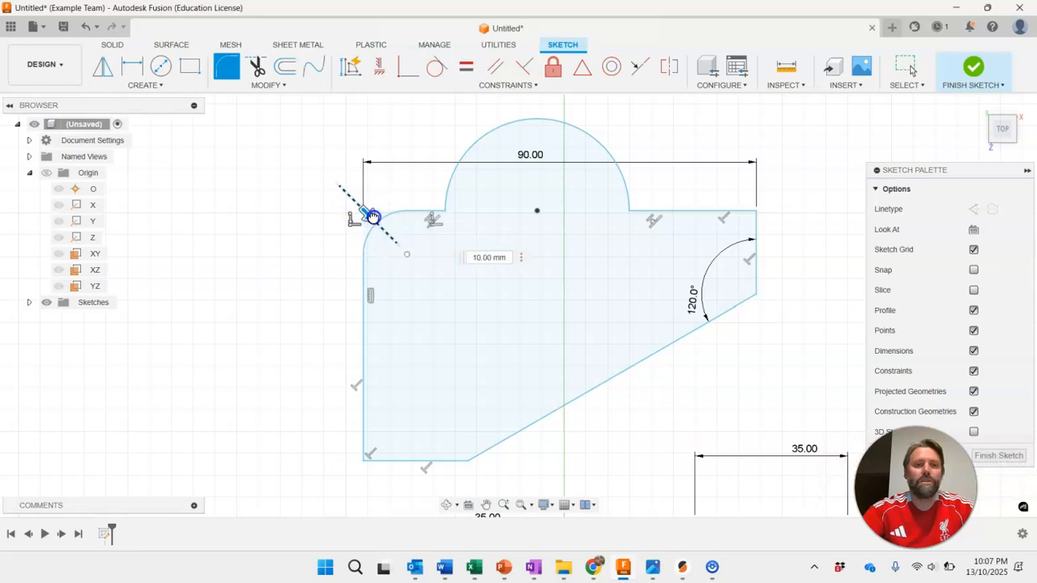
key("Return")
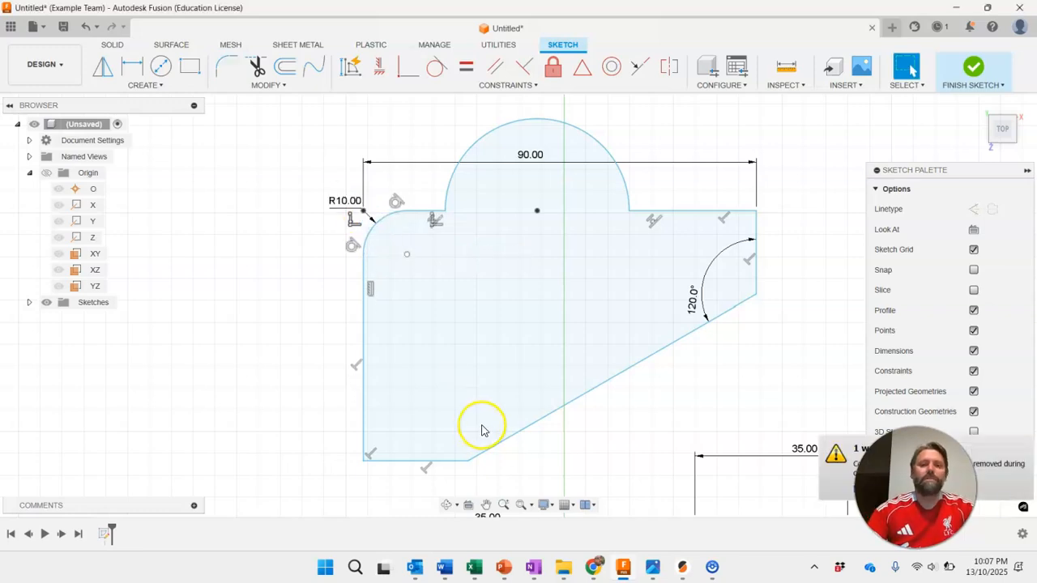
scroll(385, 270, "down", 2)
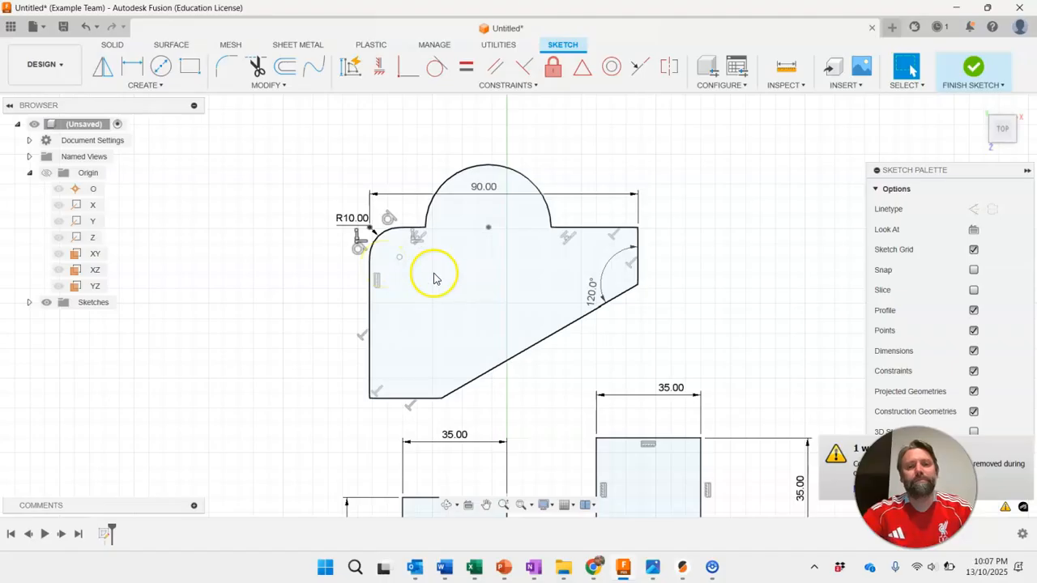
scroll(437, 282, "down", 3)
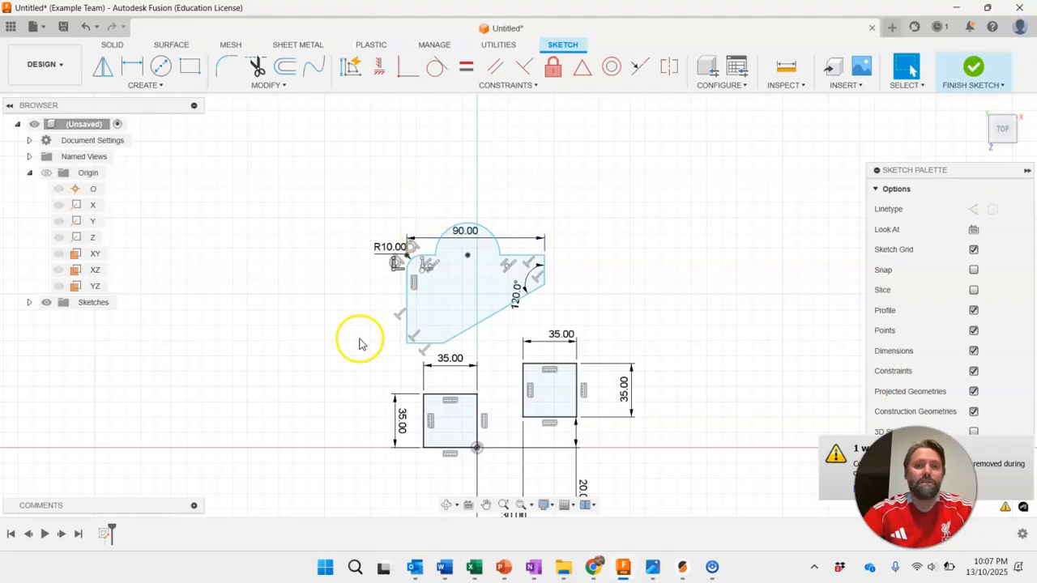
scroll(417, 285, "up", 2)
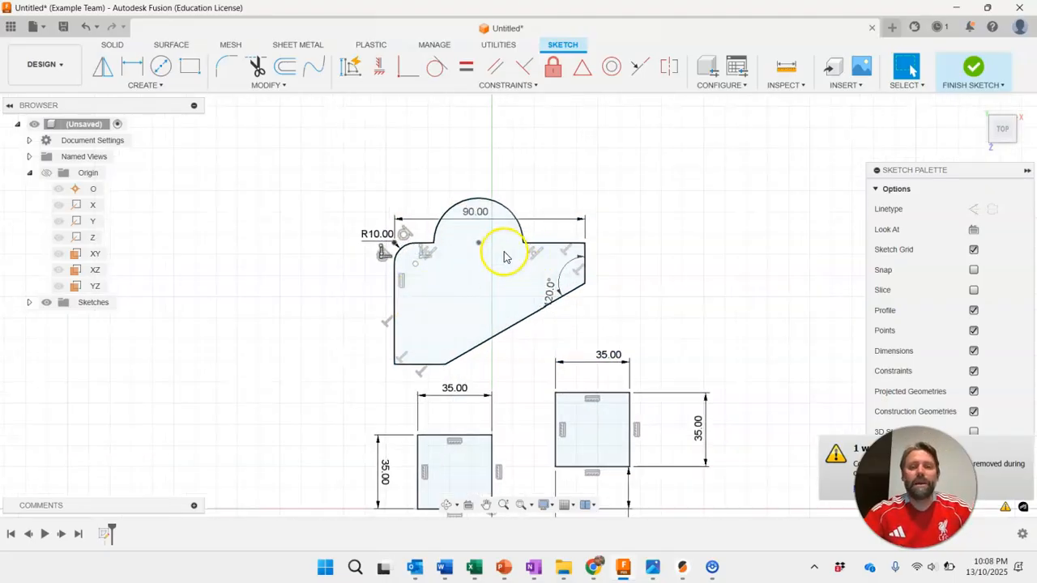
scroll(706, 283, "down", 2)
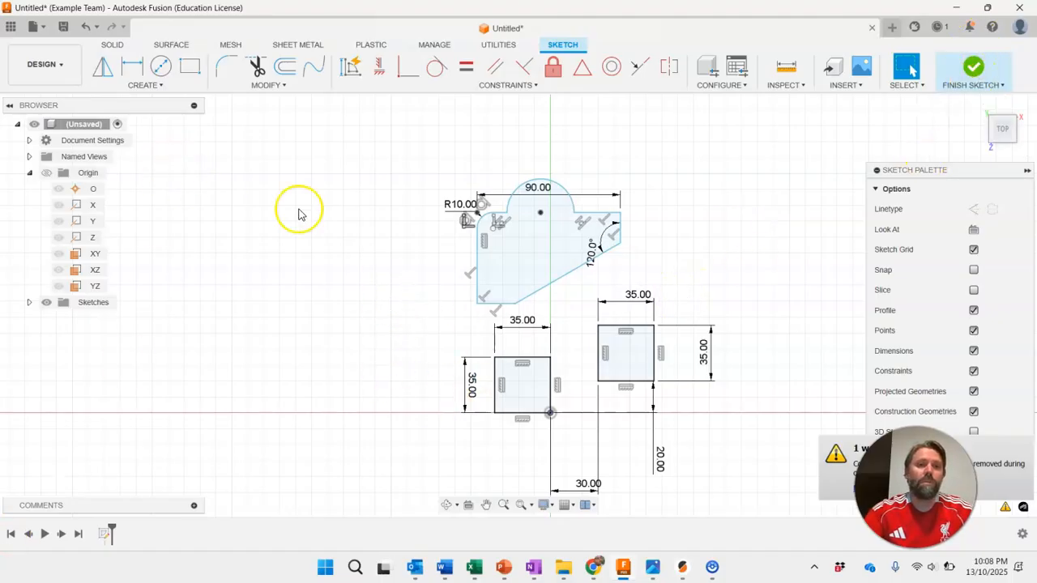
Finish the sketch and turn the model to an angled 3D view from the top, front and left
left_click(975, 71)
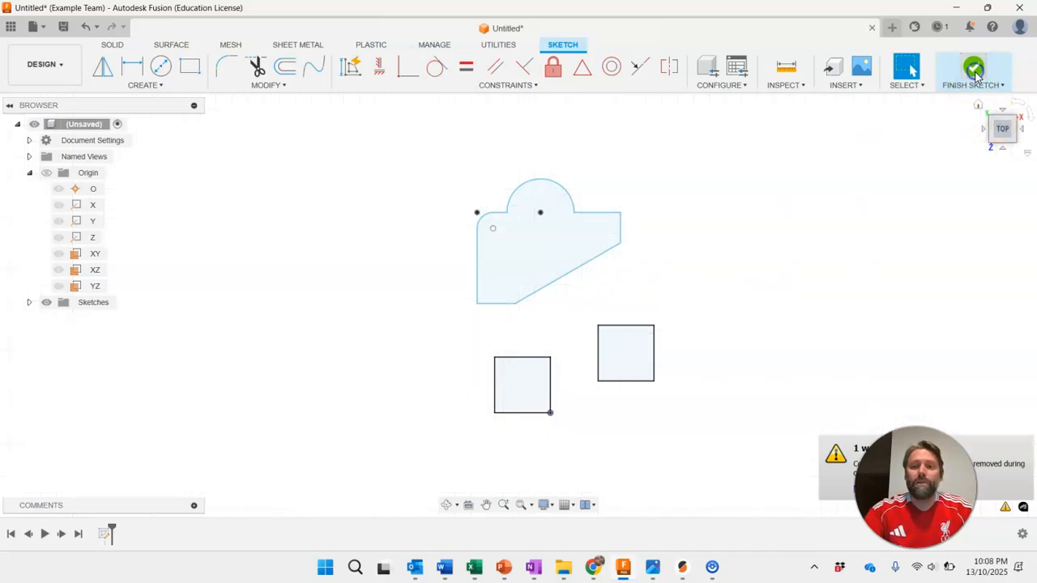
left_click_drag(1005, 139, 996, 91)
left_click(1005, 143)
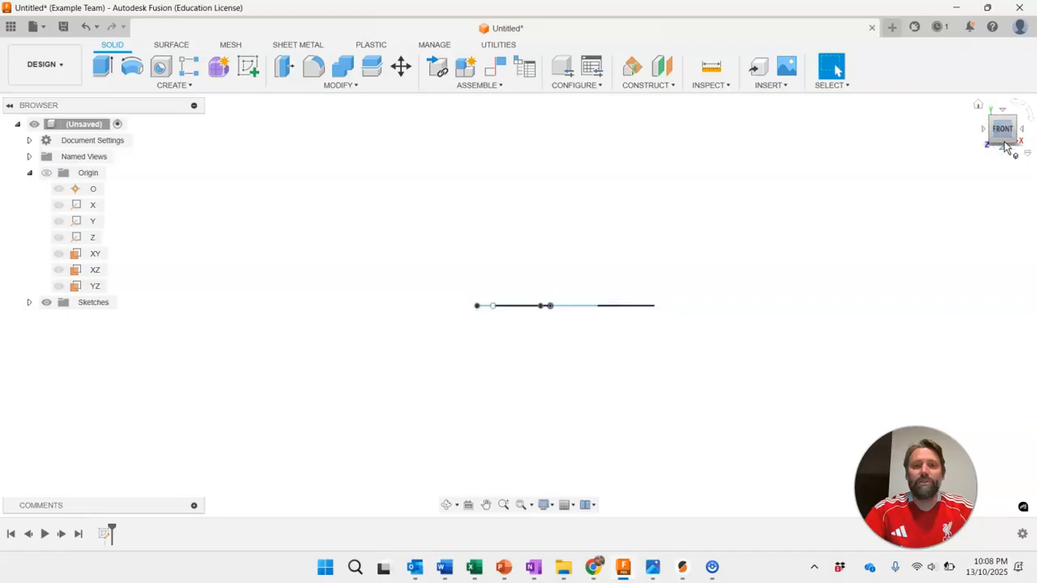
left_click(991, 120)
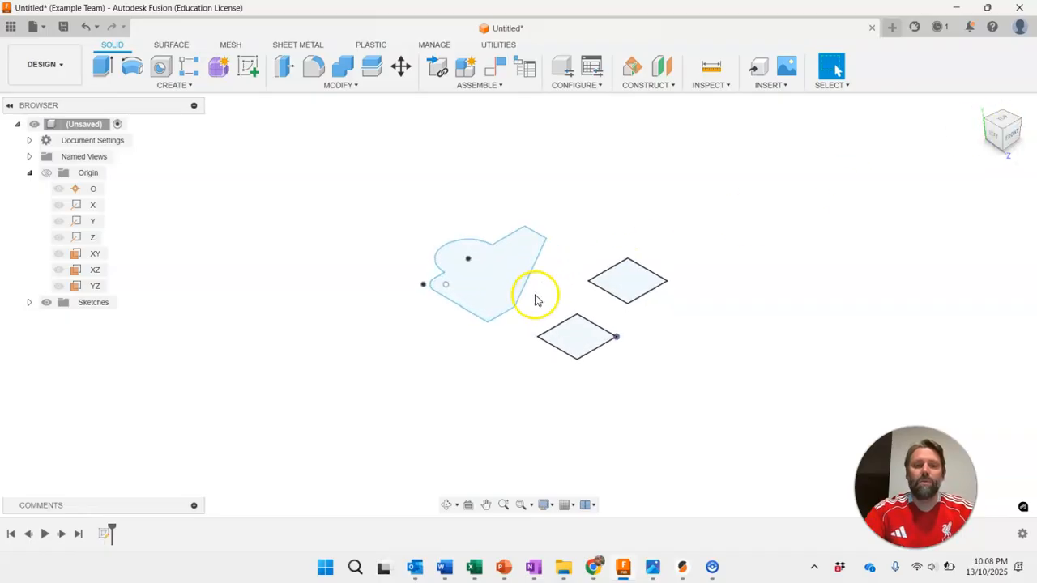